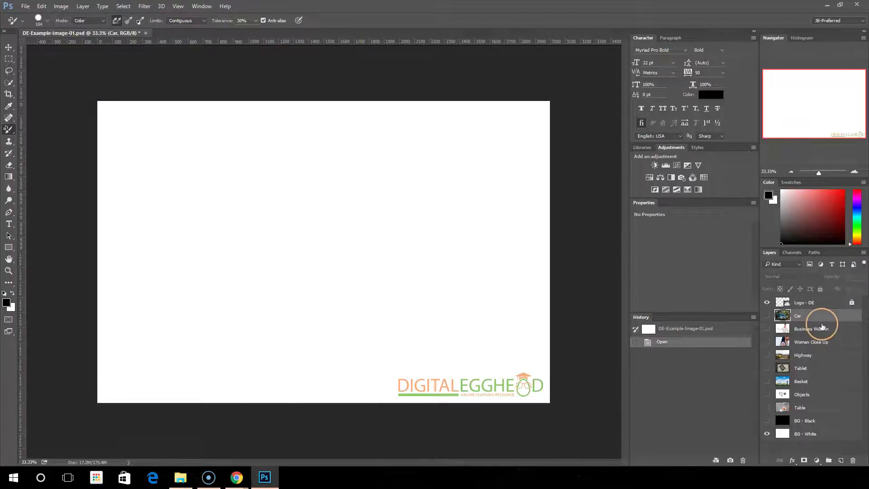
- Show the Car layer and look at the Color Replacement Tool's brush settings
{"action": "left_click", "coordinate": [768, 317]}
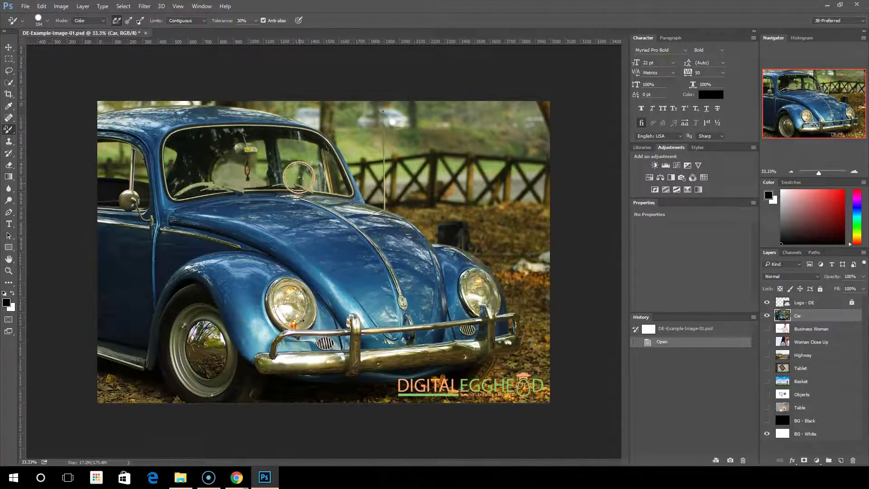
{"action": "right_click", "coordinate": [268, 220]}
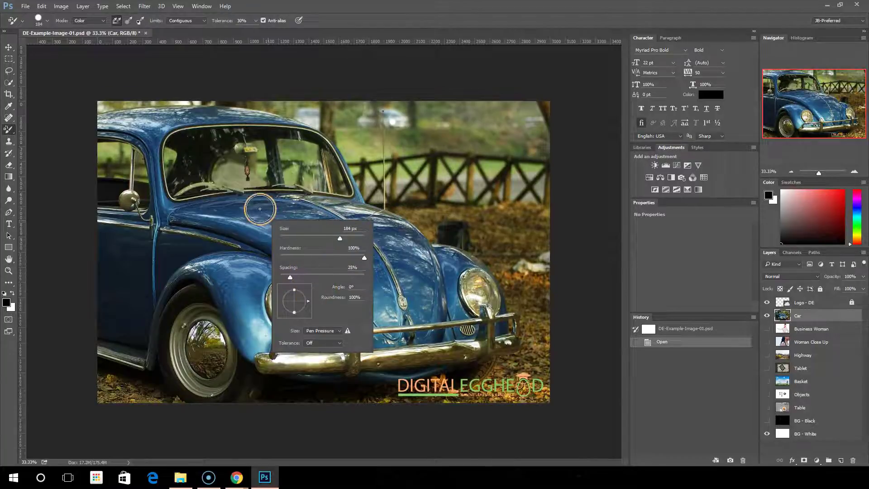
{"action": "left_click", "coordinate": [68, 92]}
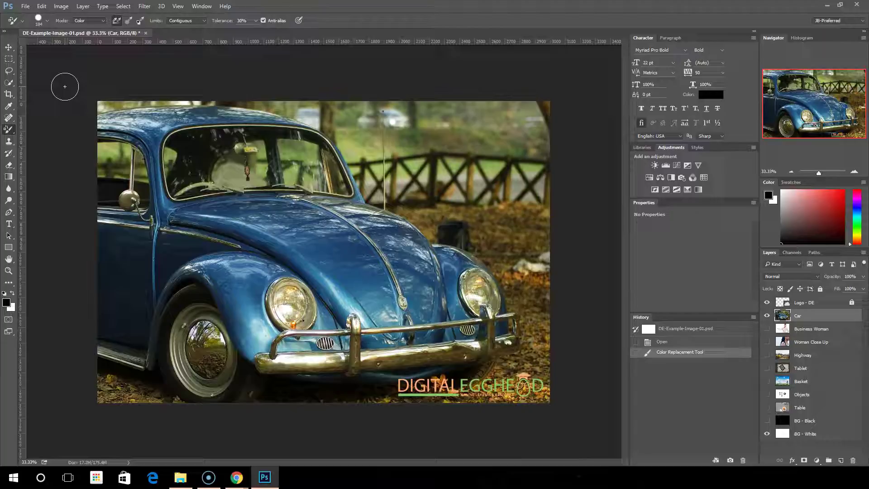
- Set the foreground color to a medium green, #237a15
{"action": "left_click", "coordinate": [6, 302]}
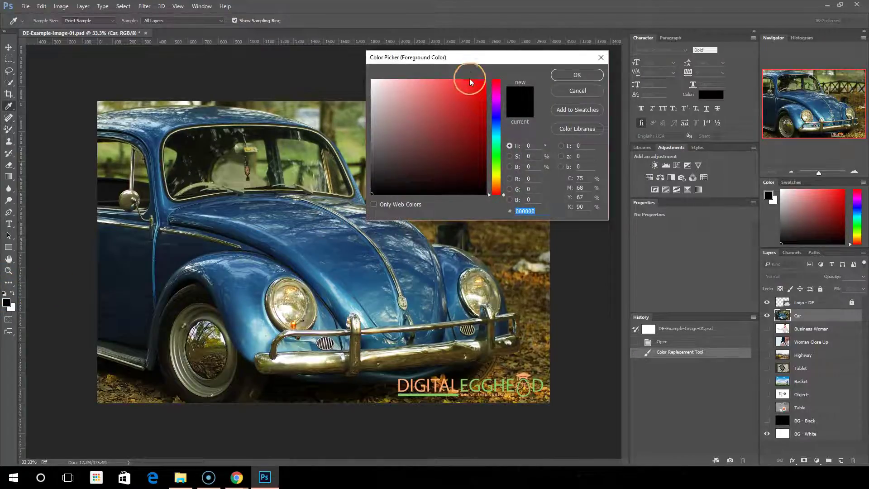
{"action": "left_click", "coordinate": [498, 159]}
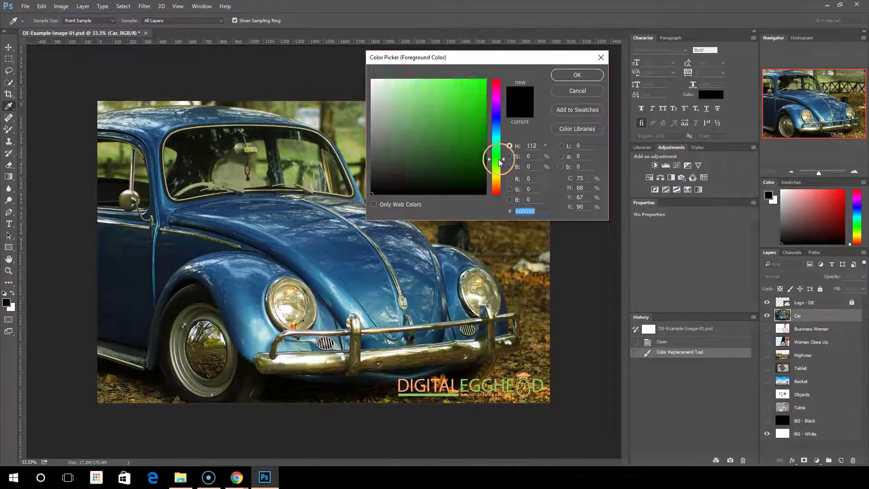
{"action": "left_click", "coordinate": [466, 146]}
{"action": "left_click", "coordinate": [466, 139]}
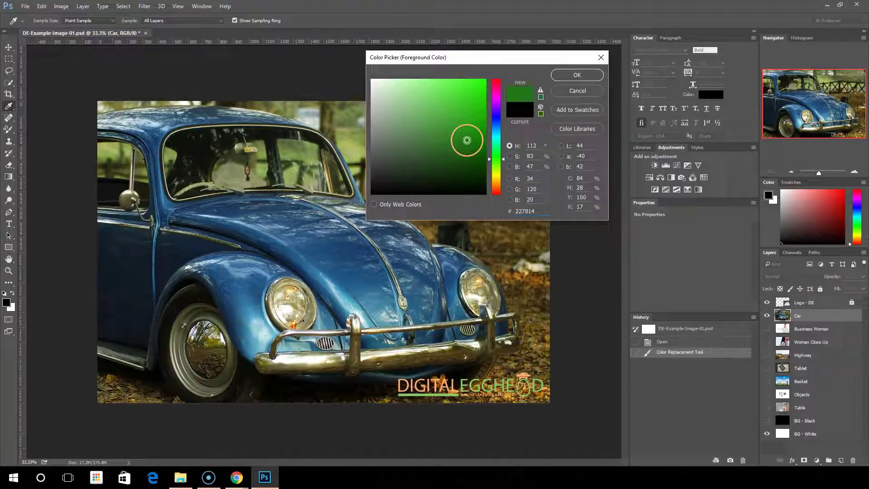
{"action": "left_click", "coordinate": [572, 75]}
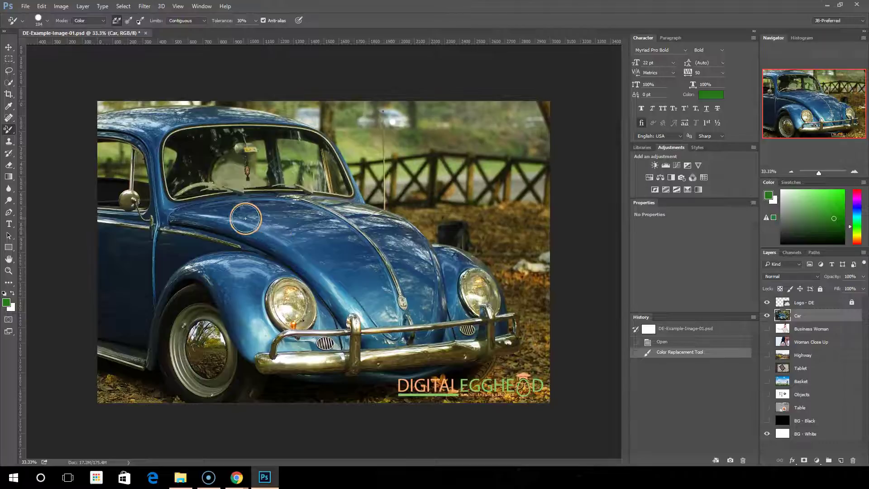
- Recolor the car's hood green with the Color Replacement Tool, and undo a test stroke over the ground beside the car
{"action": "mouse_move", "coordinate": [238, 216]}
{"action": "left_mouse_down"}
{"action": "mouse_move", "coordinate": [334, 273]}
{"action": "mouse_move", "coordinate": [332, 258]}
{"action": "mouse_move", "coordinate": [258, 218]}
{"action": "mouse_move", "coordinate": [324, 236]}
{"action": "mouse_move", "coordinate": [366, 291]}
{"action": "mouse_move", "coordinate": [321, 268]}
{"action": "mouse_move", "coordinate": [329, 283]}
{"action": "mouse_move", "coordinate": [344, 300]}
{"action": "mouse_move", "coordinate": [343, 269]}
{"action": "mouse_move", "coordinate": [370, 279]}
{"action": "mouse_move", "coordinate": [322, 224]}
{"action": "mouse_move", "coordinate": [286, 209]}
{"action": "mouse_move", "coordinate": [204, 218]}
{"action": "mouse_move", "coordinate": [273, 229]}
{"action": "mouse_move", "coordinate": [351, 275]}
{"action": "mouse_move", "coordinate": [379, 314]}
{"action": "mouse_move", "coordinate": [332, 284]}
{"action": "mouse_move", "coordinate": [339, 297]}
{"action": "mouse_move", "coordinate": [289, 252]}
{"action": "mouse_move", "coordinate": [201, 219]}
{"action": "mouse_move", "coordinate": [289, 227]}
{"action": "mouse_move", "coordinate": [300, 227]}
{"action": "mouse_move", "coordinate": [298, 216]}
{"action": "mouse_move", "coordinate": [364, 263]}
{"action": "mouse_move", "coordinate": [380, 294]}
{"action": "mouse_move", "coordinate": [412, 310]}
{"action": "mouse_move", "coordinate": [368, 249]}
{"action": "mouse_move", "coordinate": [294, 203]}
{"action": "mouse_move", "coordinate": [379, 237]}
{"action": "mouse_move", "coordinate": [408, 278]}
{"action": "mouse_move", "coordinate": [401, 249]}
{"action": "mouse_move", "coordinate": [376, 219]}
{"action": "mouse_move", "coordinate": [419, 258]}
{"action": "mouse_move", "coordinate": [429, 320]}
{"action": "mouse_move", "coordinate": [378, 328]}
{"action": "mouse_move", "coordinate": [334, 291]}
{"action": "mouse_move", "coordinate": [339, 319]}
{"action": "mouse_move", "coordinate": [375, 332]}
{"action": "mouse_move", "coordinate": [426, 330]}
{"action": "mouse_move", "coordinate": [400, 315]}
{"action": "mouse_move", "coordinate": [396, 330]}
{"action": "mouse_move", "coordinate": [388, 300]}
{"action": "left_mouse_up"}
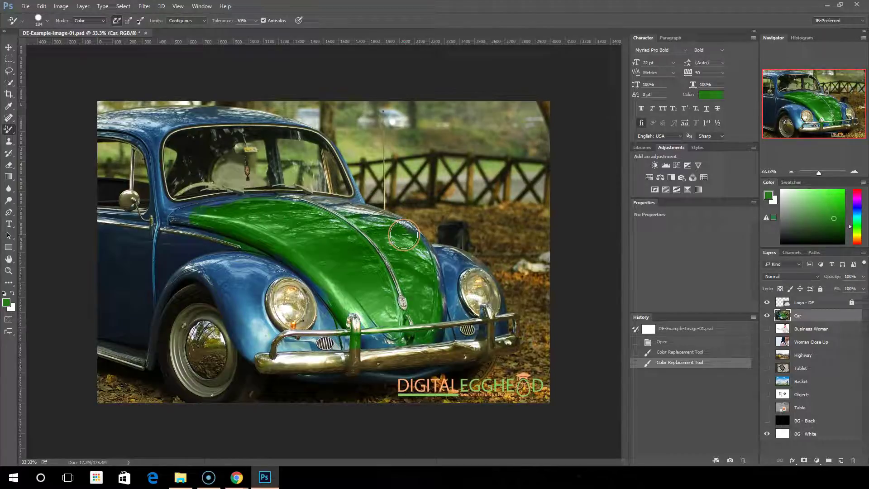
{"action": "mouse_move", "coordinate": [403, 235]}
{"action": "left_mouse_down"}
{"action": "mouse_move", "coordinate": [452, 224]}
{"action": "mouse_move", "coordinate": [534, 239]}
{"action": "mouse_move", "coordinate": [526, 302]}
{"action": "mouse_move", "coordinate": [534, 351]}
{"action": "left_mouse_up"}
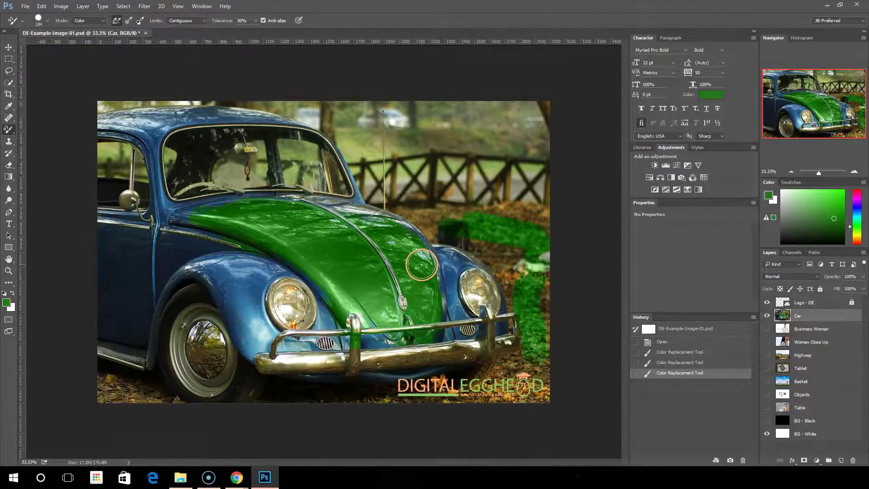
{"action": "key", "text": "ctrl+z"}
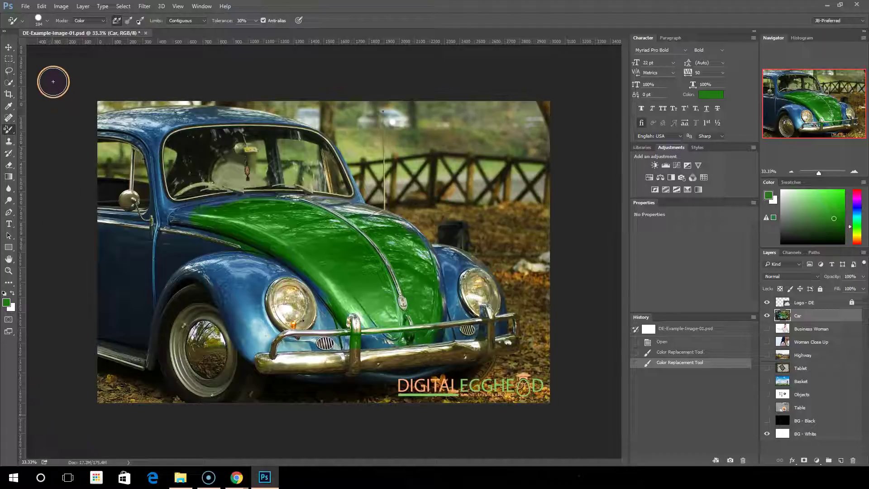
{"action": "left_click", "coordinate": [44, 20]}
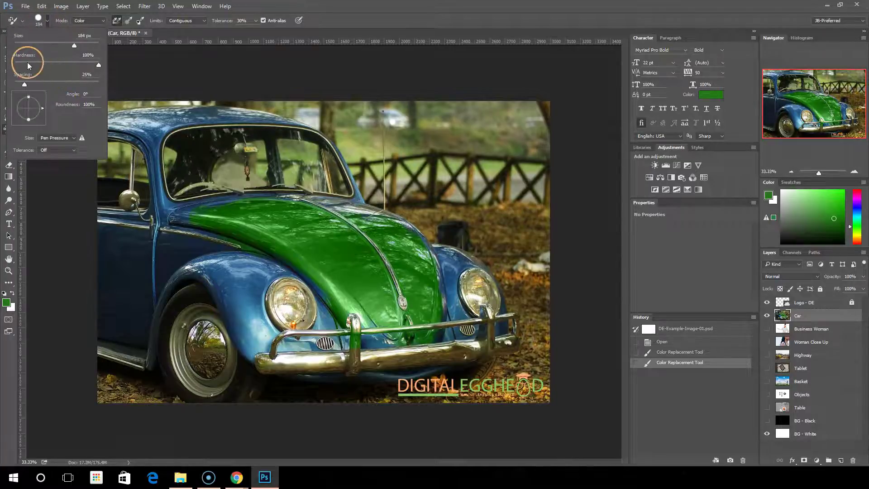
{"action": "right_click", "coordinate": [251, 192]}
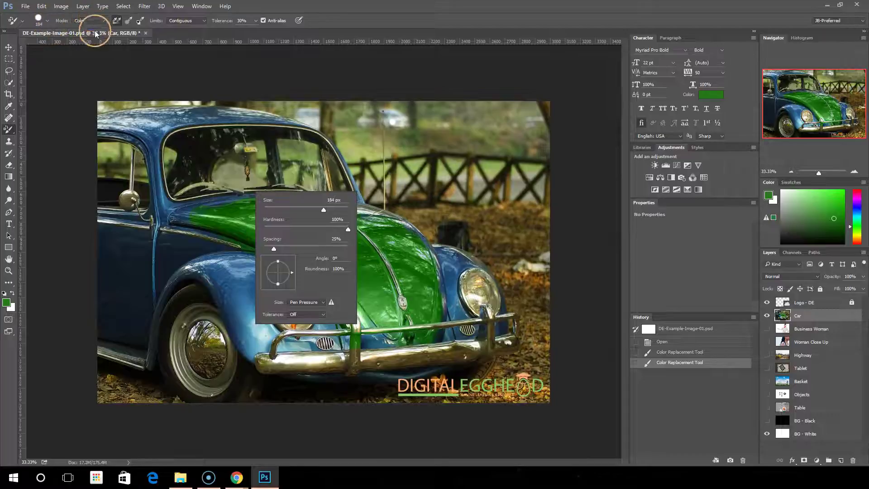
{"action": "key", "text": "Escape"}
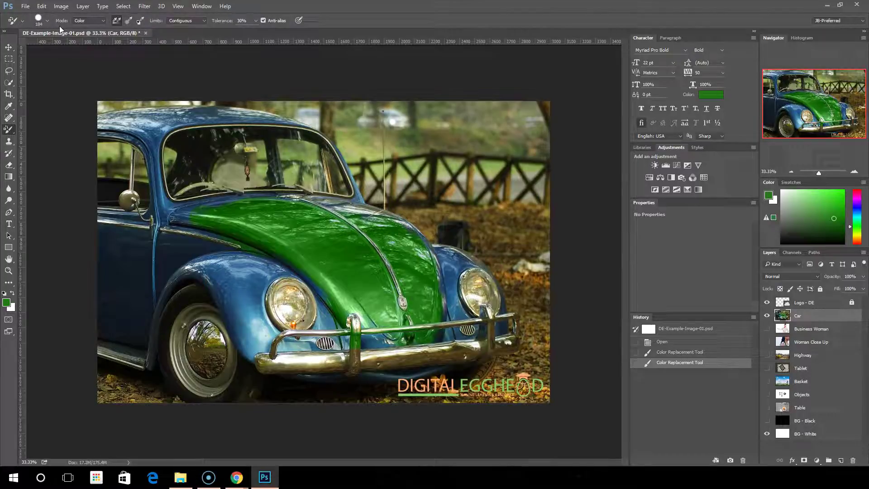
- Set the Color Replacement mode to Hue and recolor the car's roof, front fender and hood edges green
{"action": "left_click", "coordinate": [116, 20]}
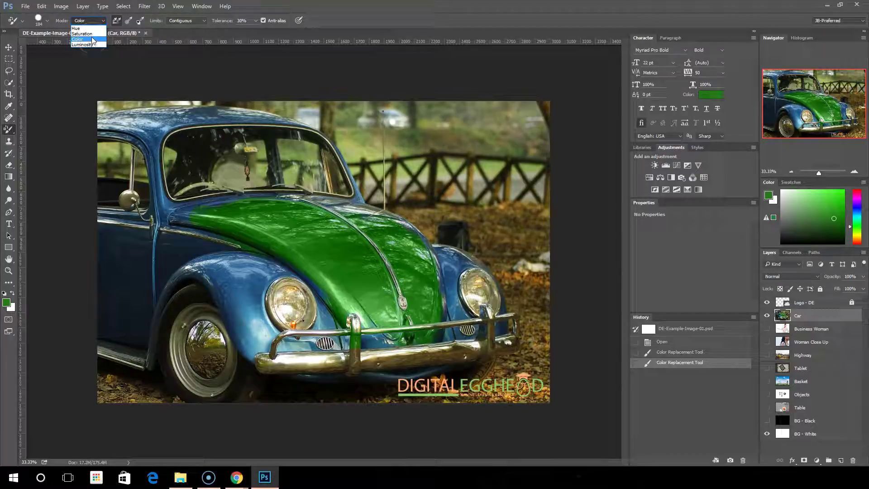
{"action": "left_click_drag", "start_coordinate": [88, 38], "coordinate": [89, 45]}
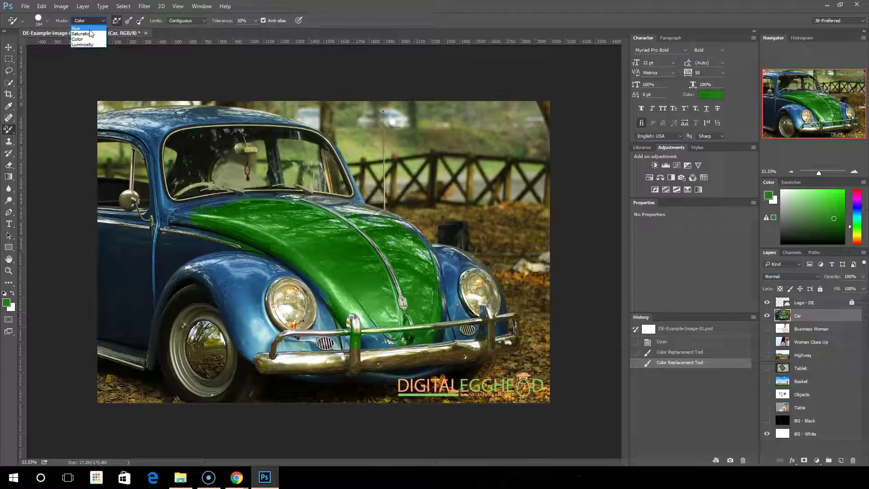
{"action": "left_click", "coordinate": [89, 30]}
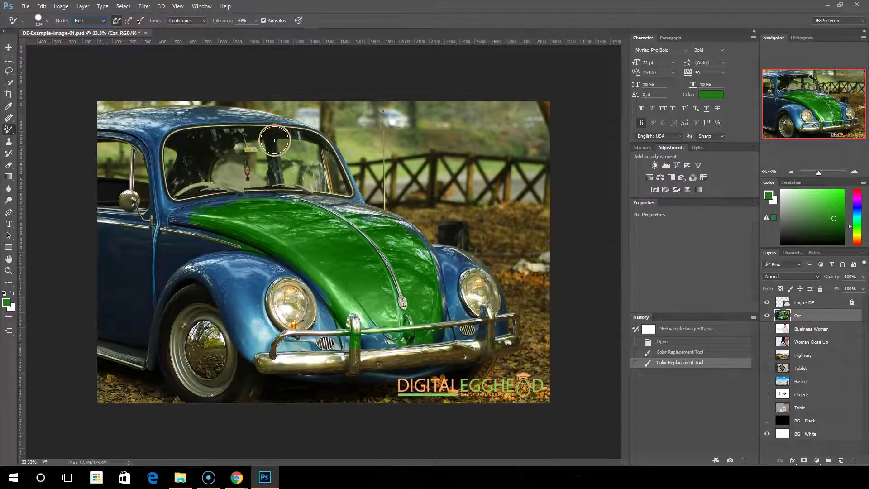
{"action": "mouse_move", "coordinate": [239, 266]}
{"action": "left_mouse_down"}
{"action": "mouse_move", "coordinate": [255, 345]}
{"action": "mouse_move", "coordinate": [219, 263]}
{"action": "mouse_move", "coordinate": [212, 269]}
{"action": "mouse_move", "coordinate": [264, 270]}
{"action": "mouse_move", "coordinate": [255, 280]}
{"action": "mouse_move", "coordinate": [260, 331]}
{"action": "mouse_move", "coordinate": [235, 292]}
{"action": "mouse_move", "coordinate": [199, 275]}
{"action": "mouse_move", "coordinate": [178, 277]}
{"action": "mouse_move", "coordinate": [225, 261]}
{"action": "mouse_move", "coordinate": [170, 212]}
{"action": "mouse_move", "coordinate": [150, 149]}
{"action": "mouse_move", "coordinate": [173, 126]}
{"action": "mouse_move", "coordinate": [259, 120]}
{"action": "mouse_move", "coordinate": [204, 110]}
{"action": "mouse_move", "coordinate": [104, 127]}
{"action": "mouse_move", "coordinate": [174, 272]}
{"action": "left_mouse_up"}
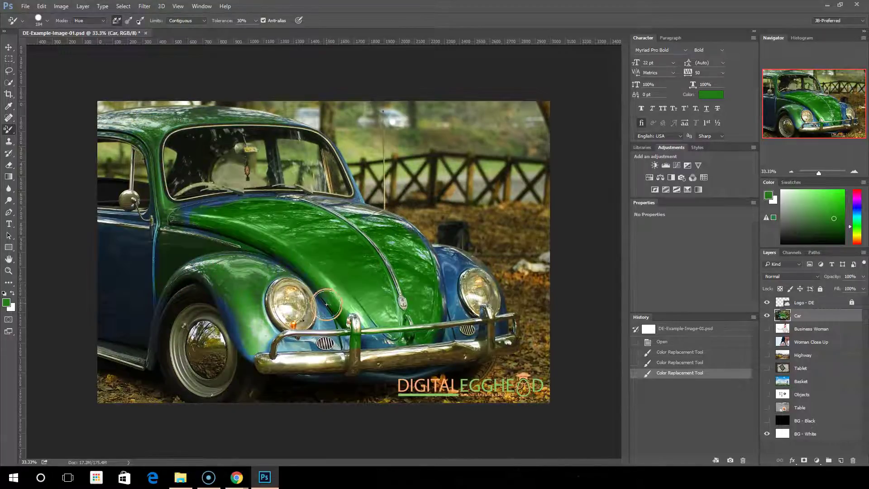
{"action": "mouse_move", "coordinate": [262, 338]}
{"action": "left_mouse_down"}
{"action": "mouse_move", "coordinate": [344, 335]}
{"action": "mouse_move", "coordinate": [338, 308]}
{"action": "mouse_move", "coordinate": [369, 320]}
{"action": "mouse_move", "coordinate": [365, 333]}
{"action": "mouse_move", "coordinate": [419, 328]}
{"action": "mouse_move", "coordinate": [441, 273]}
{"action": "mouse_move", "coordinate": [443, 322]}
{"action": "mouse_move", "coordinate": [444, 284]}
{"action": "mouse_move", "coordinate": [443, 304]}
{"action": "mouse_move", "coordinate": [414, 322]}
{"action": "mouse_move", "coordinate": [376, 328]}
{"action": "mouse_move", "coordinate": [389, 331]}
{"action": "mouse_move", "coordinate": [384, 348]}
{"action": "mouse_move", "coordinate": [387, 336]}
{"action": "mouse_move", "coordinate": [410, 336]}
{"action": "mouse_move", "coordinate": [390, 351]}
{"action": "mouse_move", "coordinate": [345, 355]}
{"action": "left_mouse_up"}
{"action": "mouse_move", "coordinate": [378, 236]}
{"action": "left_mouse_down"}
{"action": "mouse_move", "coordinate": [415, 260]}
{"action": "mouse_move", "coordinate": [376, 222]}
{"action": "mouse_move", "coordinate": [342, 200]}
{"action": "left_mouse_up"}
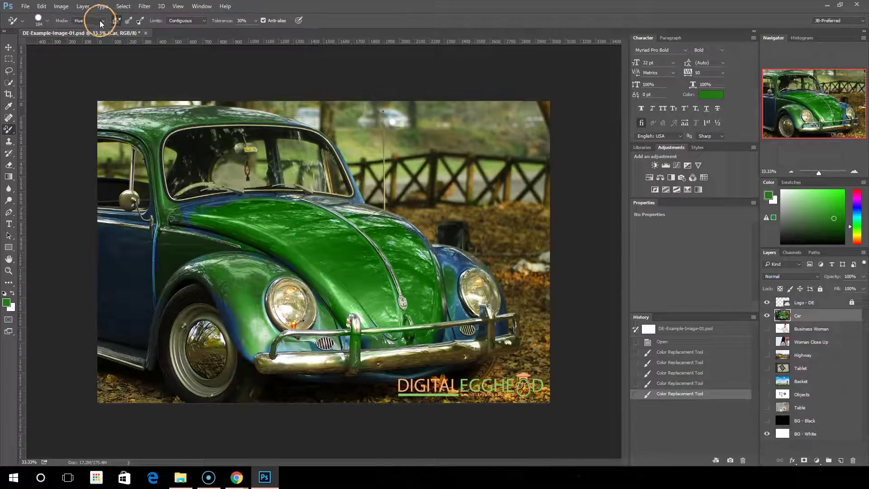
- Set the Color Replacement mode to Saturation and restore the image to its opened state in the history
{"action": "left_click", "coordinate": [90, 35]}
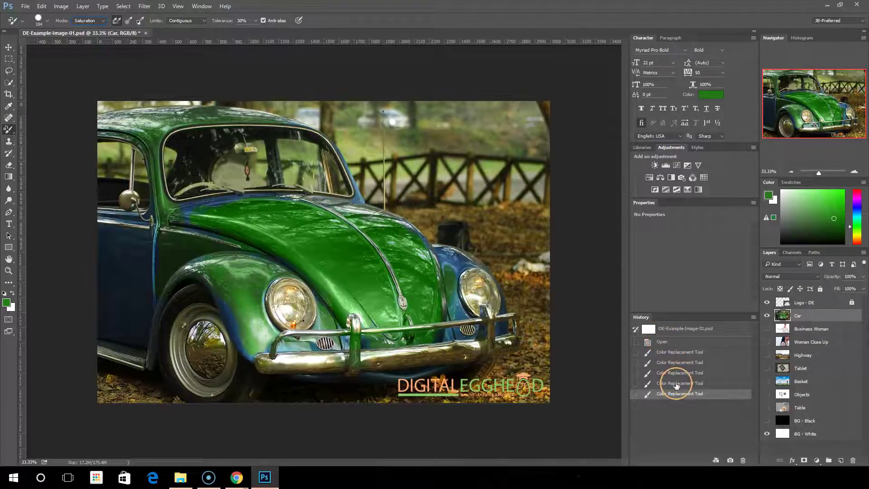
{"action": "left_click", "coordinate": [684, 352]}
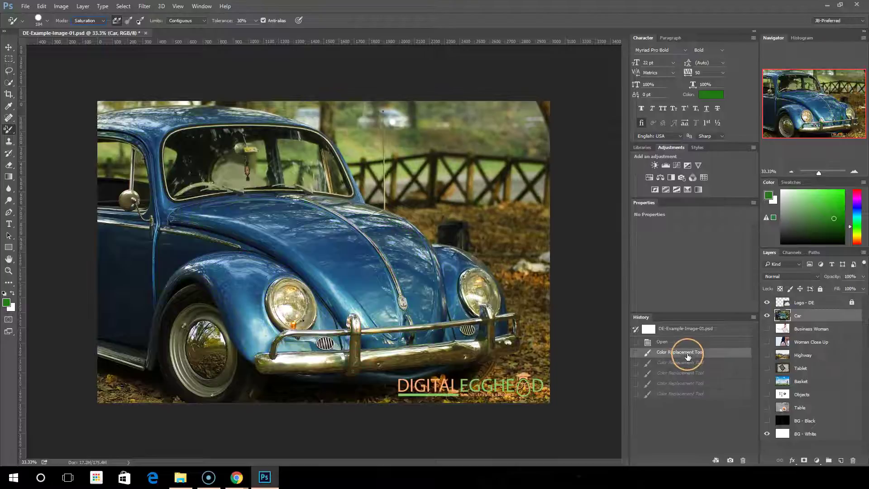
{"action": "left_click", "coordinate": [684, 341]}
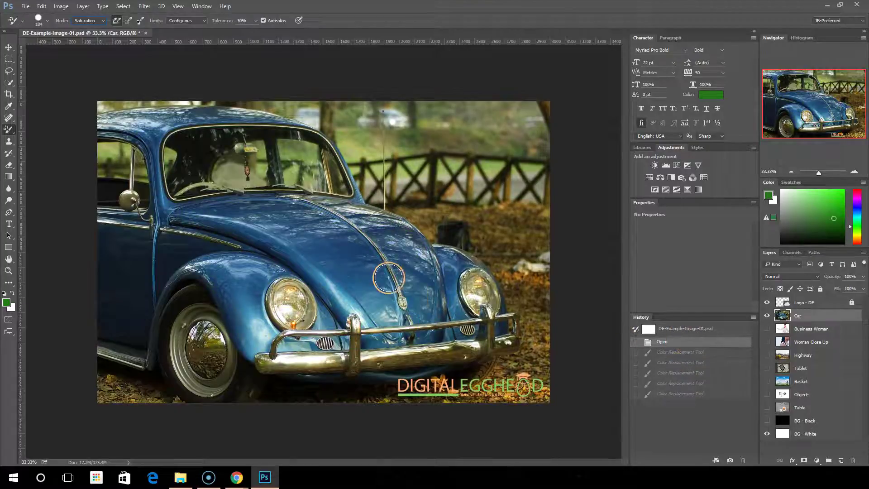
{"action": "left_click", "coordinate": [690, 346]}
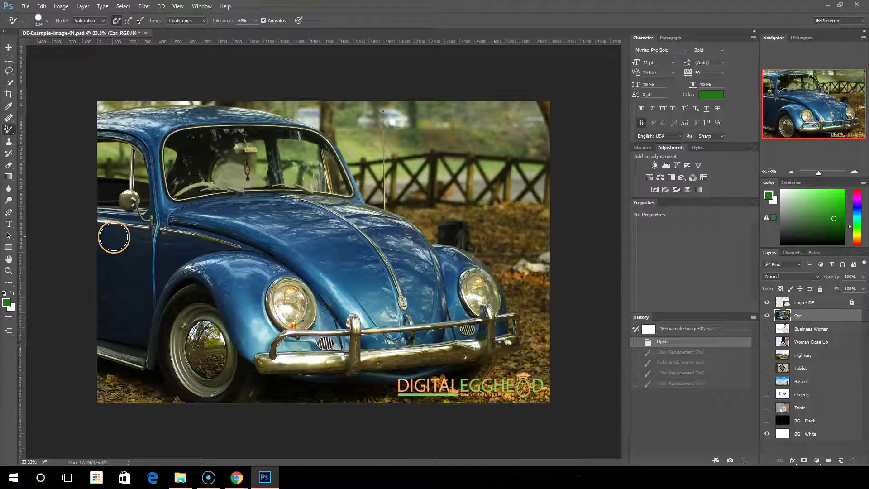
- Paint over the car's door and side panel in Saturation mode, and revert the image to its opened state
{"action": "mouse_move", "coordinate": [112, 235]}
{"action": "left_mouse_down"}
{"action": "mouse_move", "coordinate": [114, 330]}
{"action": "mouse_move", "coordinate": [130, 330]}
{"action": "mouse_move", "coordinate": [120, 262]}
{"action": "mouse_move", "coordinate": [130, 242]}
{"action": "mouse_move", "coordinate": [137, 269]}
{"action": "mouse_move", "coordinate": [138, 324]}
{"action": "mouse_move", "coordinate": [125, 335]}
{"action": "mouse_move", "coordinate": [141, 248]}
{"action": "mouse_move", "coordinate": [203, 254]}
{"action": "mouse_move", "coordinate": [151, 281]}
{"action": "mouse_move", "coordinate": [154, 259]}
{"action": "mouse_move", "coordinate": [139, 310]}
{"action": "mouse_move", "coordinate": [120, 316]}
{"action": "mouse_move", "coordinate": [134, 349]}
{"action": "mouse_move", "coordinate": [94, 330]}
{"action": "mouse_move", "coordinate": [109, 279]}
{"action": "mouse_move", "coordinate": [211, 259]}
{"action": "mouse_move", "coordinate": [211, 252]}
{"action": "mouse_move", "coordinate": [230, 255]}
{"action": "mouse_move", "coordinate": [160, 268]}
{"action": "mouse_move", "coordinate": [138, 289]}
{"action": "left_mouse_up"}
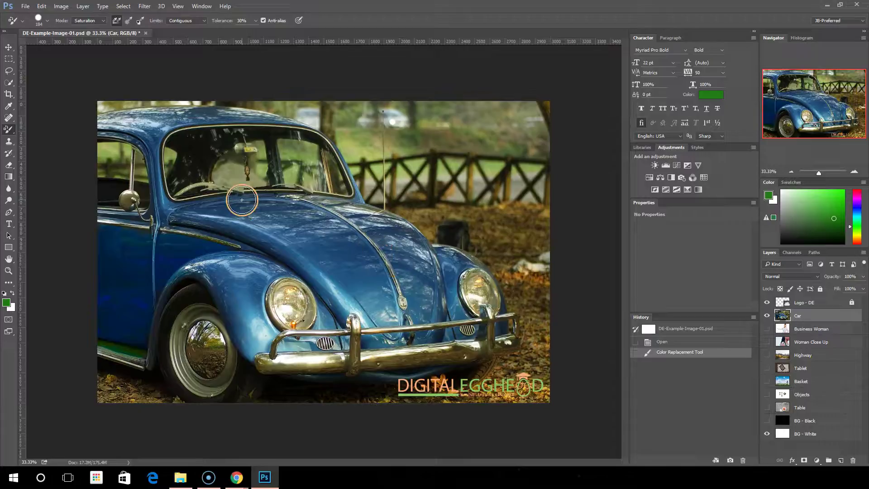
{"action": "left_click", "coordinate": [670, 342]}
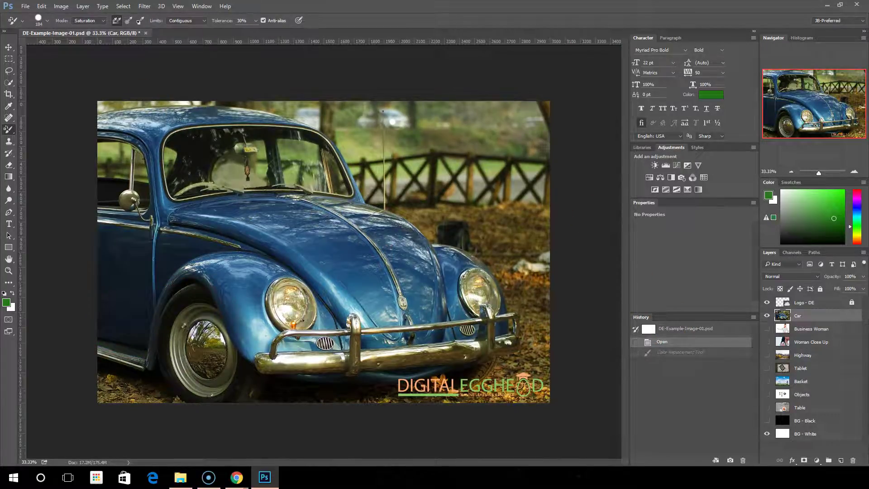
- Set the Color Replacement mode to Luminosity and paint over the front part of the blue hood
{"action": "left_click", "coordinate": [99, 20]}
{"action": "left_click", "coordinate": [98, 35]}
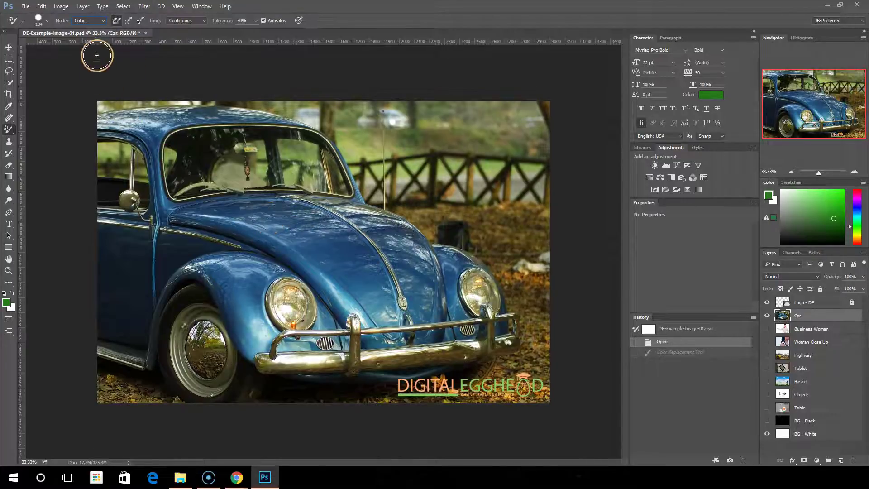
{"action": "left_click", "coordinate": [97, 20]}
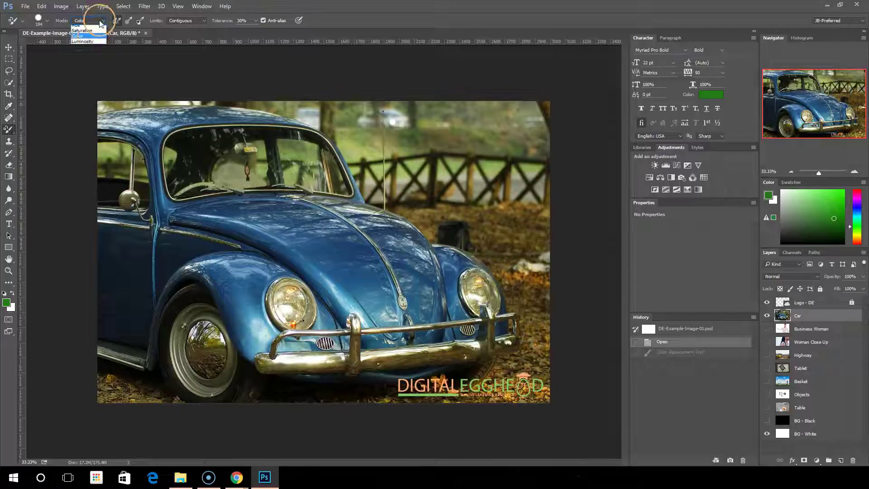
{"action": "left_click", "coordinate": [91, 45]}
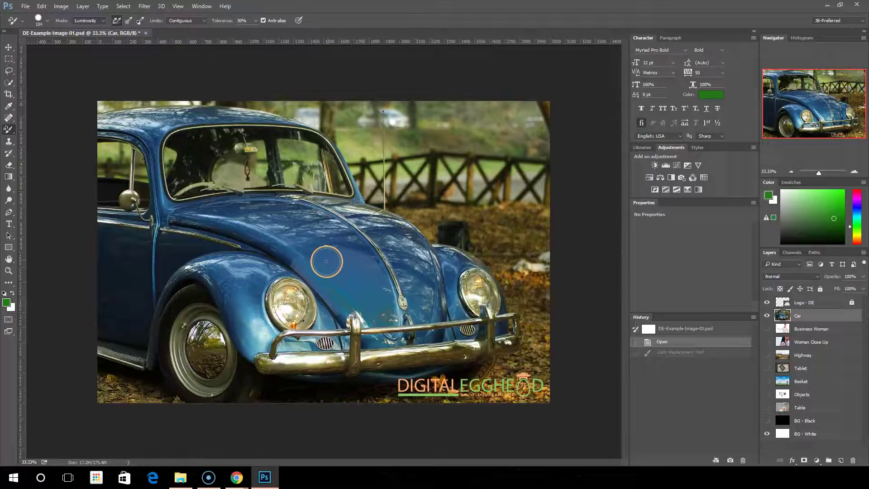
{"action": "mouse_move", "coordinate": [334, 295]}
{"action": "left_mouse_down"}
{"action": "mouse_move", "coordinate": [333, 312]}
{"action": "mouse_move", "coordinate": [328, 285]}
{"action": "mouse_move", "coordinate": [326, 294]}
{"action": "left_mouse_up"}
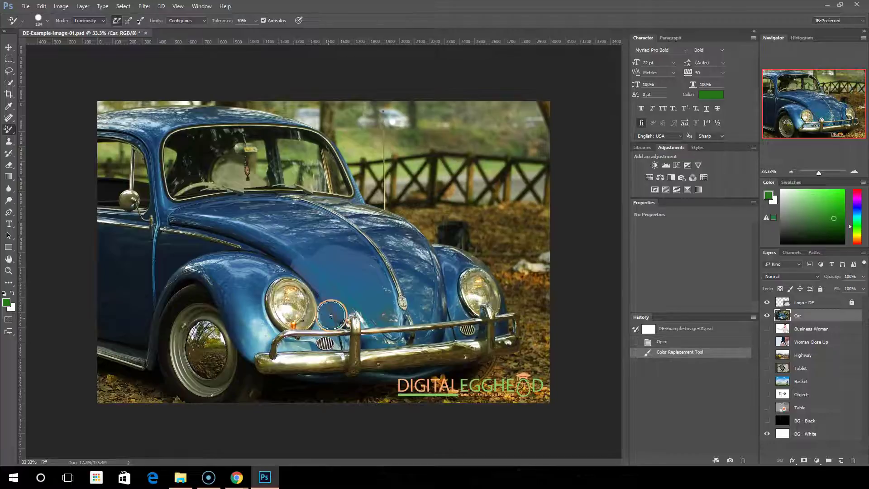
- Set the foreground color to bright green #44e929, and undo the Luminosity strokes after testing it on the hood
{"action": "left_click", "coordinate": [7, 302]}
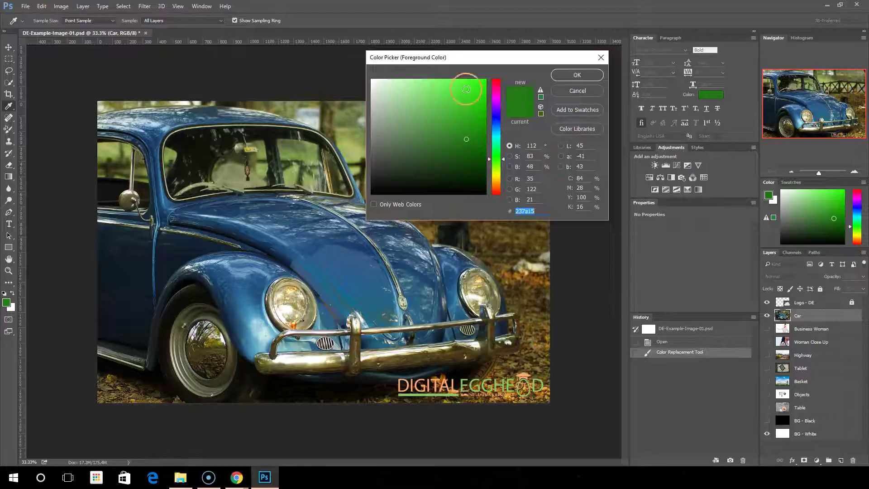
{"action": "left_click", "coordinate": [466, 89]}
{"action": "left_click", "coordinate": [569, 77]}
{"action": "mouse_move", "coordinate": [406, 233]}
{"action": "left_mouse_down"}
{"action": "mouse_move", "coordinate": [416, 317]}
{"action": "mouse_move", "coordinate": [423, 273]}
{"action": "mouse_move", "coordinate": [415, 250]}
{"action": "mouse_move", "coordinate": [385, 234]}
{"action": "mouse_move", "coordinate": [412, 280]}
{"action": "mouse_move", "coordinate": [422, 324]}
{"action": "mouse_move", "coordinate": [435, 293]}
{"action": "mouse_move", "coordinate": [428, 261]}
{"action": "mouse_move", "coordinate": [382, 226]}
{"action": "left_mouse_up"}
{"action": "key", "text": "ctrl+alt+z"}
{"action": "key", "text": "ctrl+alt+z"}
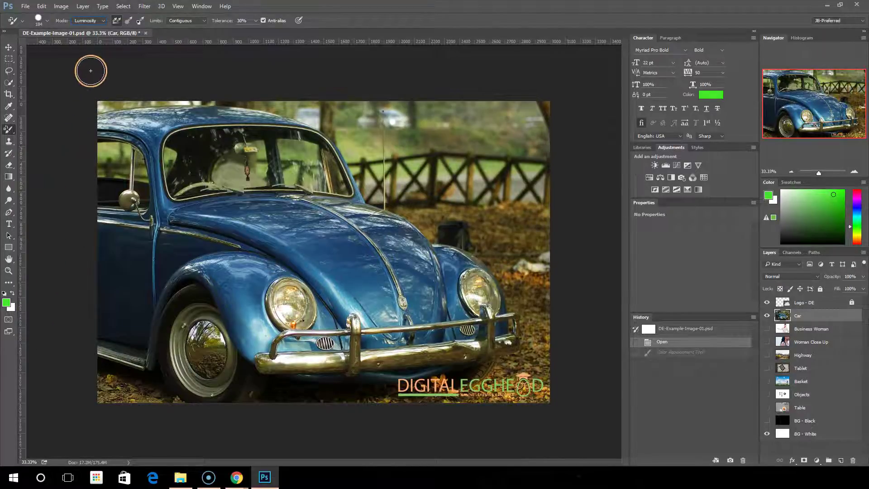
- Set the Color Replacement mode back to Color and check the foreground color without changing it
{"action": "left_click", "coordinate": [90, 21]}
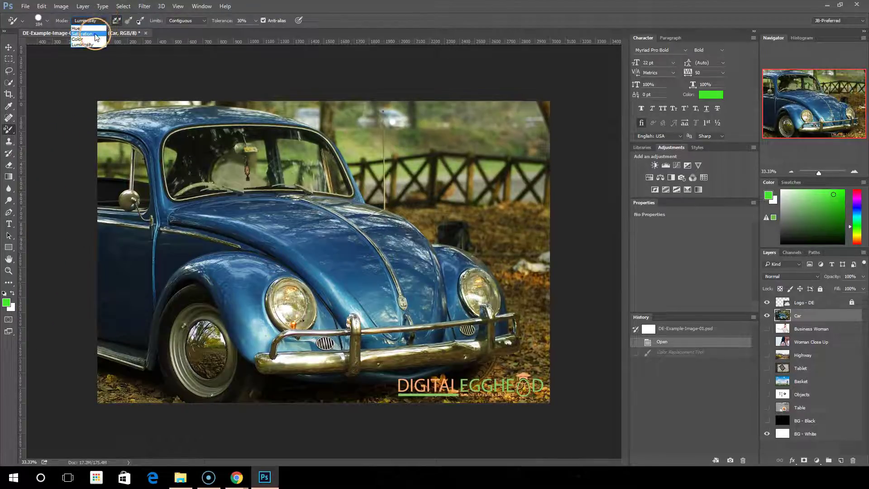
{"action": "left_click", "coordinate": [89, 39]}
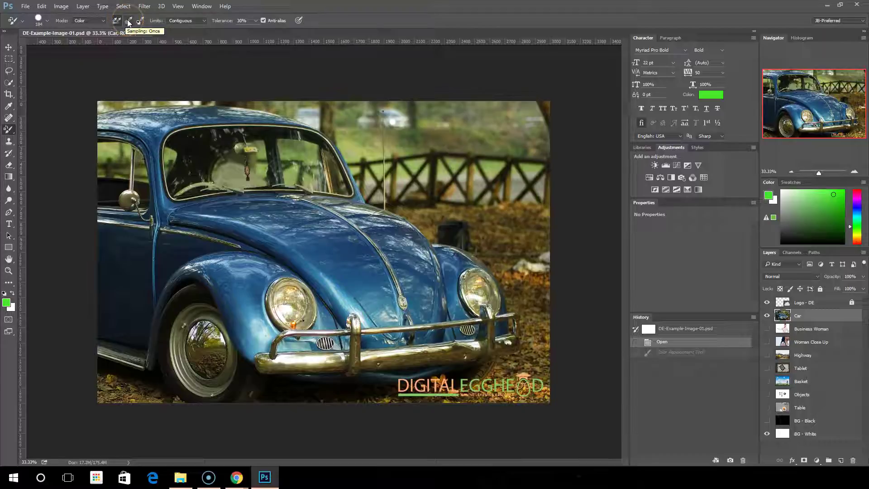
{"action": "left_click", "coordinate": [141, 21]}
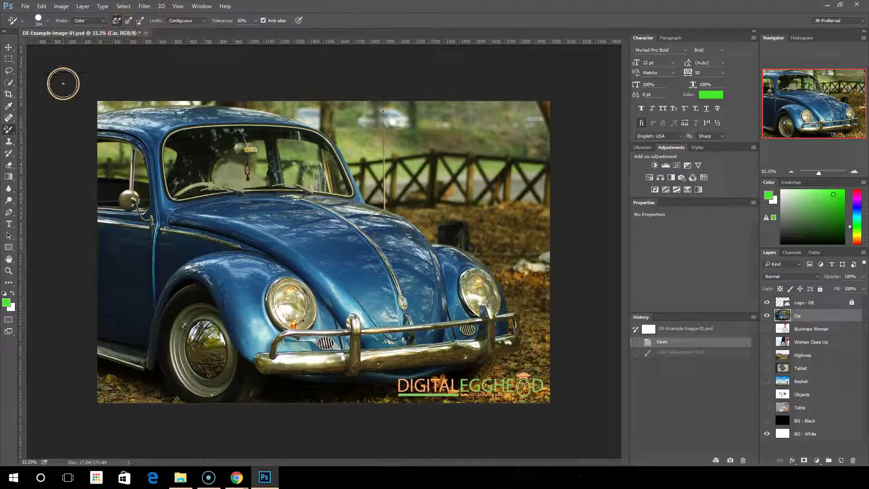
{"action": "left_click", "coordinate": [6, 302]}
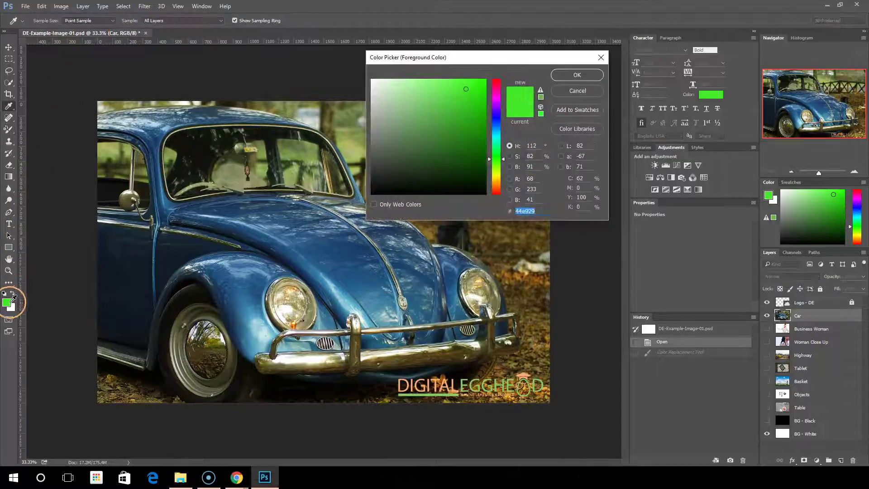
{"action": "left_click", "coordinate": [601, 60]}
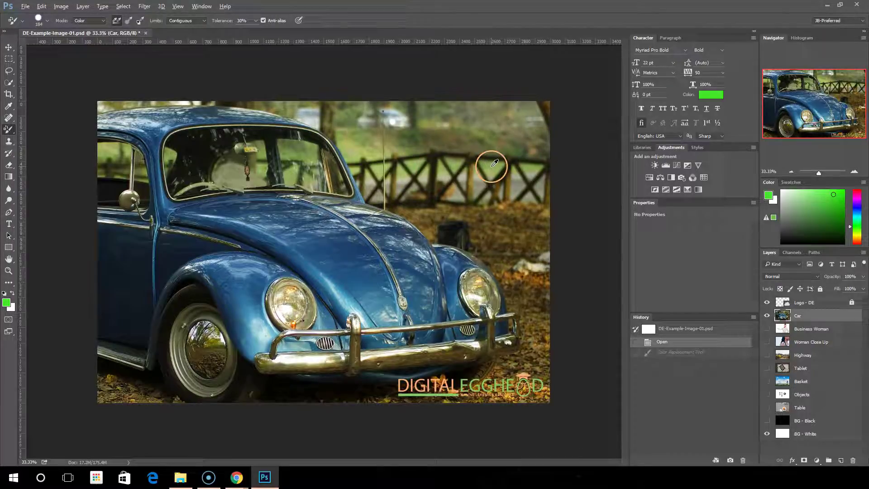
- Sample dark brown from the tree trunk as the foreground color and paint it over the car's hood and front wheel fender
{"action": "left_click", "coordinate": [549, 103], "text": "alt"}
{"action": "left_click", "coordinate": [549, 102], "text": "alt"}
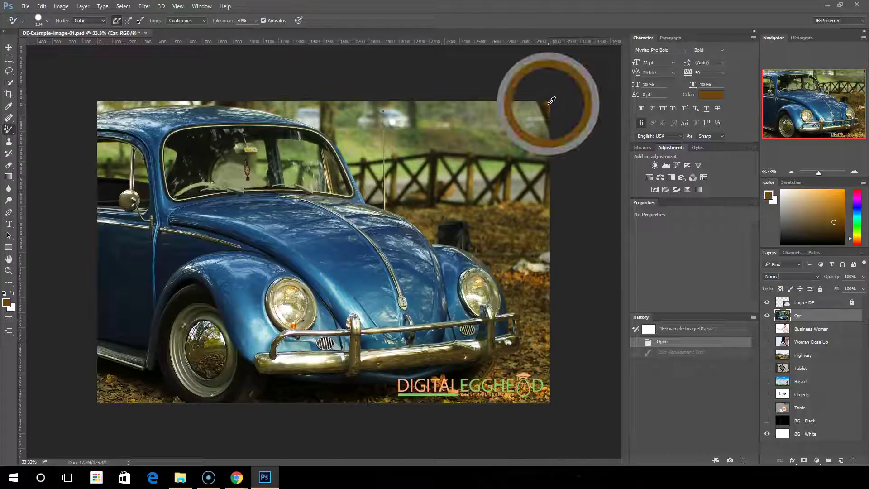
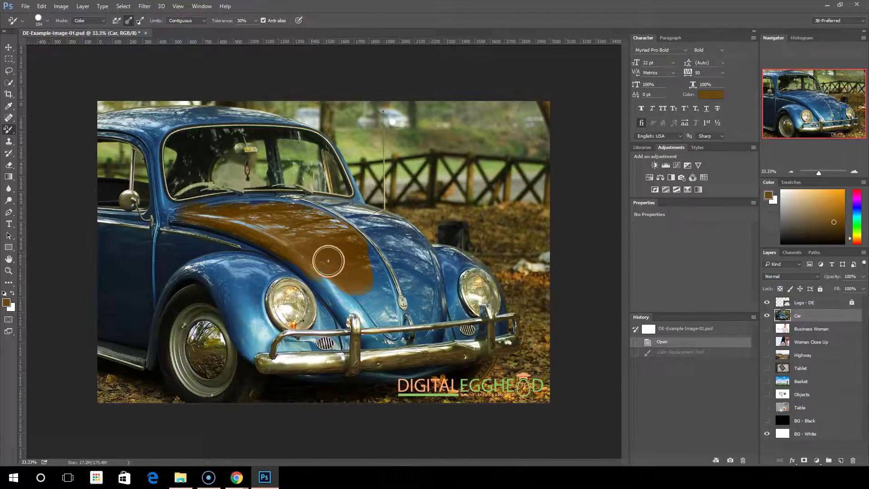
{"action": "mouse_move", "coordinate": [357, 330]}
{"action": "left_mouse_down"}
{"action": "mouse_move", "coordinate": [257, 291]}
{"action": "mouse_move", "coordinate": [326, 289]}
{"action": "mouse_move", "coordinate": [289, 319]}
{"action": "mouse_move", "coordinate": [286, 275]}
{"action": "left_mouse_up"}
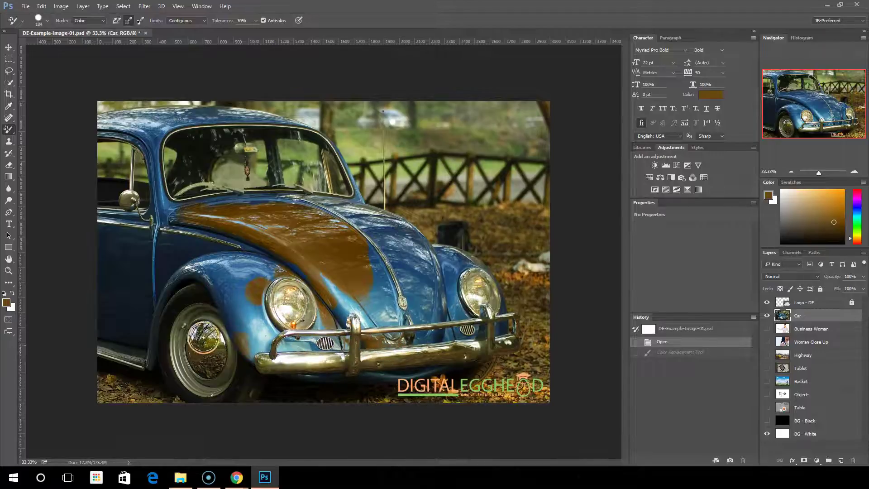
{"action": "mouse_move", "coordinate": [219, 315]}
{"action": "left_mouse_down"}
{"action": "mouse_move", "coordinate": [176, 303]}
{"action": "mouse_move", "coordinate": [194, 271]}
{"action": "mouse_move", "coordinate": [241, 311]}
{"action": "left_mouse_up"}
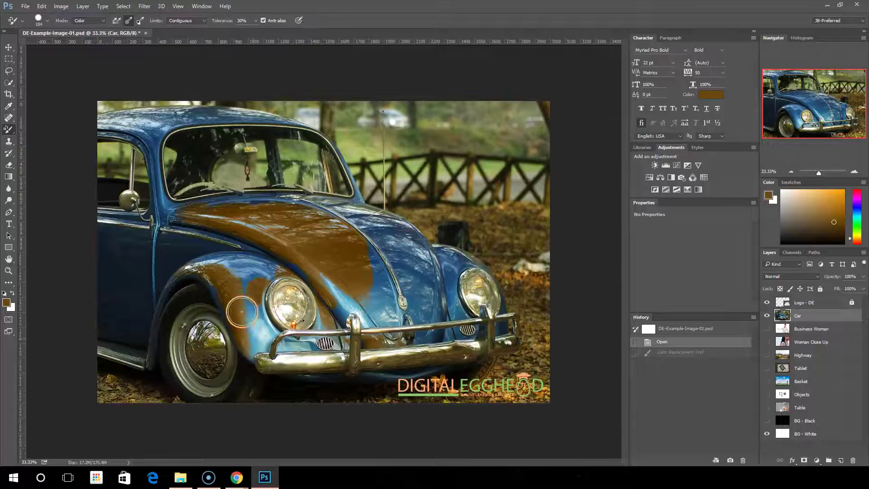
{"action": "mouse_move", "coordinate": [261, 342]}
{"action": "left_mouse_down"}
{"action": "mouse_move", "coordinate": [257, 274]}
{"action": "mouse_move", "coordinate": [242, 265]}
{"action": "mouse_move", "coordinate": [196, 265]}
{"action": "mouse_move", "coordinate": [287, 229]}
{"action": "mouse_move", "coordinate": [205, 210]}
{"action": "mouse_move", "coordinate": [347, 206]}
{"action": "mouse_move", "coordinate": [404, 260]}
{"action": "mouse_move", "coordinate": [388, 228]}
{"action": "mouse_move", "coordinate": [424, 262]}
{"action": "mouse_move", "coordinate": [426, 292]}
{"action": "mouse_move", "coordinate": [365, 256]}
{"action": "mouse_move", "coordinate": [375, 298]}
{"action": "mouse_move", "coordinate": [360, 312]}
{"action": "mouse_move", "coordinate": [296, 252]}
{"action": "mouse_move", "coordinate": [370, 315]}
{"action": "mouse_move", "coordinate": [389, 289]}
{"action": "mouse_move", "coordinate": [410, 322]}
{"action": "mouse_move", "coordinate": [345, 314]}
{"action": "mouse_move", "coordinate": [307, 275]}
{"action": "mouse_move", "coordinate": [348, 300]}
{"action": "mouse_move", "coordinate": [370, 330]}
{"action": "mouse_move", "coordinate": [342, 301]}
{"action": "mouse_move", "coordinate": [384, 323]}
{"action": "mouse_move", "coordinate": [416, 325]}
{"action": "mouse_move", "coordinate": [433, 295]}
{"action": "mouse_move", "coordinate": [407, 329]}
{"action": "mouse_move", "coordinate": [437, 328]}
{"action": "mouse_move", "coordinate": [410, 326]}
{"action": "mouse_move", "coordinate": [426, 319]}
{"action": "mouse_move", "coordinate": [430, 265]}
{"action": "mouse_move", "coordinate": [393, 230]}
{"action": "mouse_move", "coordinate": [354, 210]}
{"action": "mouse_move", "coordinate": [239, 197]}
{"action": "mouse_move", "coordinate": [174, 206]}
{"action": "mouse_move", "coordinate": [162, 182]}
{"action": "mouse_move", "coordinate": [155, 116]}
{"action": "mouse_move", "coordinate": [164, 227]}
{"action": "mouse_move", "coordinate": [211, 243]}
{"action": "mouse_move", "coordinate": [243, 271]}
{"action": "mouse_move", "coordinate": [157, 262]}
{"action": "mouse_move", "coordinate": [100, 226]}
{"action": "mouse_move", "coordinate": [168, 243]}
{"action": "mouse_move", "coordinate": [172, 275]}
{"action": "mouse_move", "coordinate": [140, 285]}
{"action": "mouse_move", "coordinate": [102, 317]}
{"action": "left_mouse_up"}
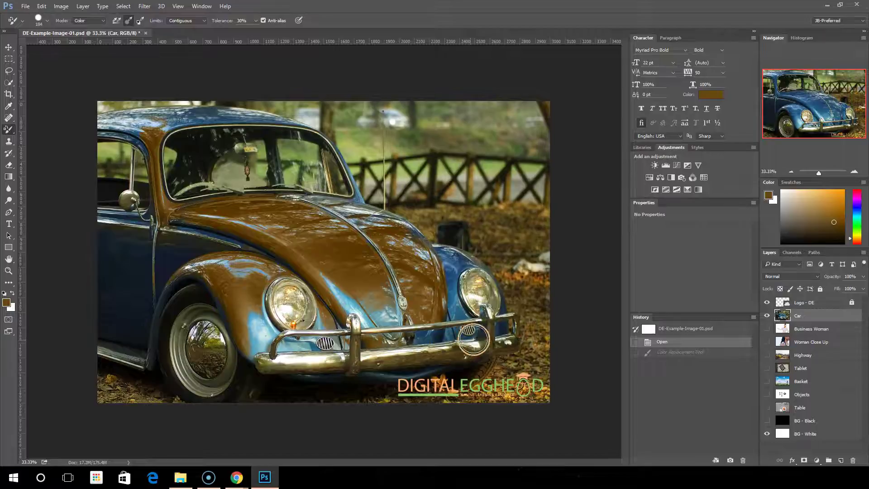
- Paint the roof, the far fender and the remaining blue patches around the hood and headlight brown
{"action": "mouse_move", "coordinate": [439, 306]}
{"action": "left_mouse_down"}
{"action": "mouse_move", "coordinate": [454, 261]}
{"action": "mouse_move", "coordinate": [427, 239]}
{"action": "mouse_move", "coordinate": [471, 266]}
{"action": "left_mouse_up"}
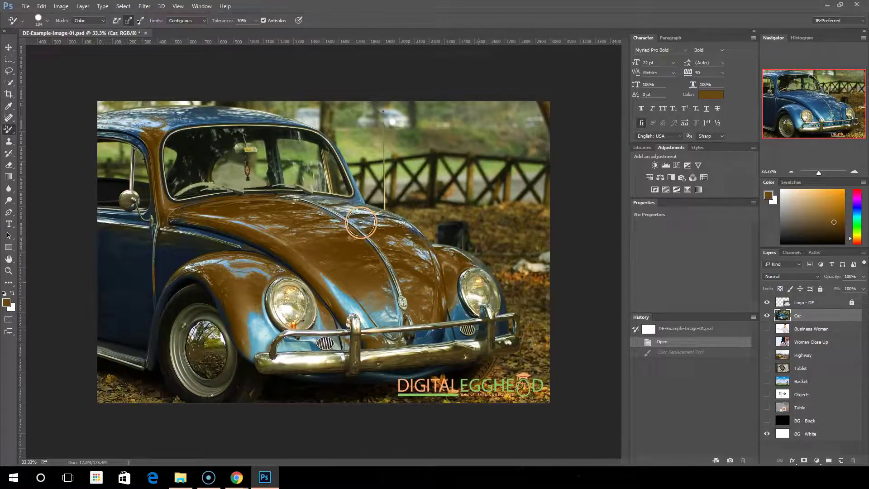
{"action": "mouse_move", "coordinate": [238, 106]}
{"action": "left_mouse_down"}
{"action": "mouse_move", "coordinate": [108, 105]}
{"action": "mouse_move", "coordinate": [116, 134]}
{"action": "mouse_move", "coordinate": [210, 124]}
{"action": "mouse_move", "coordinate": [334, 144]}
{"action": "mouse_move", "coordinate": [168, 94]}
{"action": "mouse_move", "coordinate": [252, 124]}
{"action": "mouse_move", "coordinate": [308, 124]}
{"action": "left_mouse_up"}
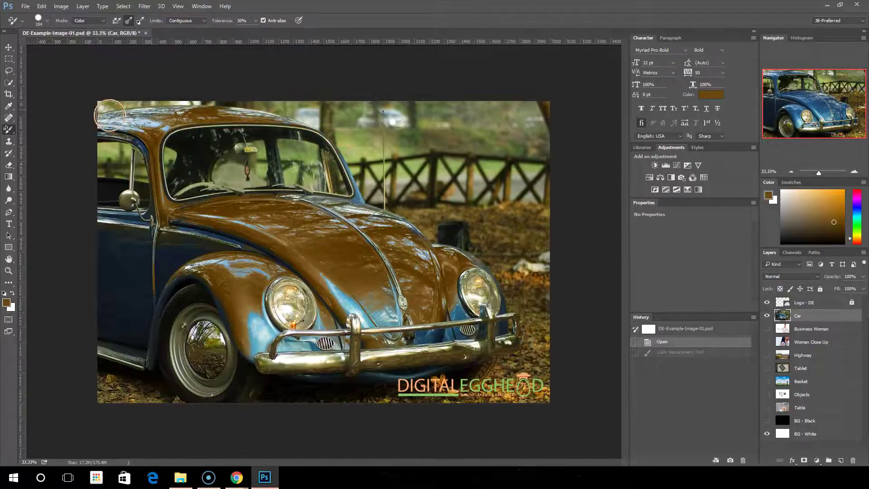
{"action": "left_click_drag", "start_coordinate": [169, 117], "coordinate": [143, 125]}
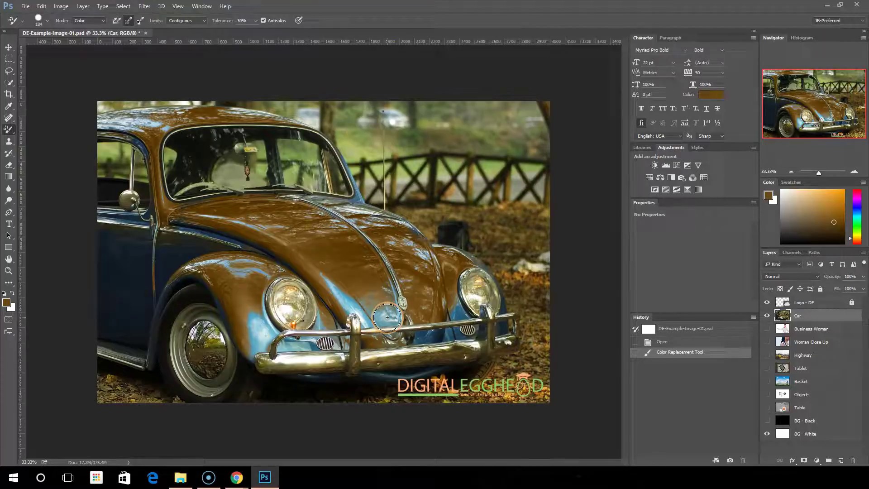
{"action": "mouse_move", "coordinate": [371, 314]}
{"action": "left_mouse_down"}
{"action": "mouse_move", "coordinate": [323, 270]}
{"action": "mouse_move", "coordinate": [358, 324]}
{"action": "mouse_move", "coordinate": [306, 272]}
{"action": "mouse_move", "coordinate": [311, 310]}
{"action": "left_mouse_up"}
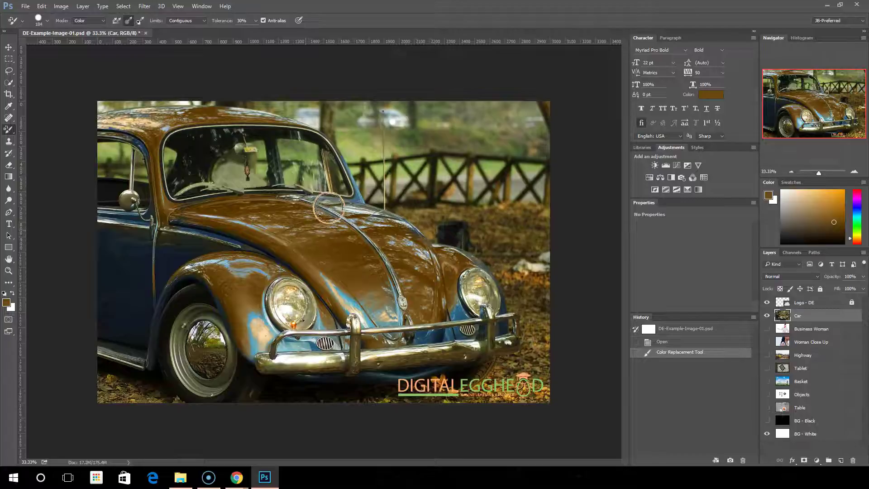
{"action": "mouse_move", "coordinate": [345, 172]}
{"action": "left_mouse_down"}
{"action": "mouse_move", "coordinate": [382, 237]}
{"action": "mouse_move", "coordinate": [375, 262]}
{"action": "left_mouse_up"}
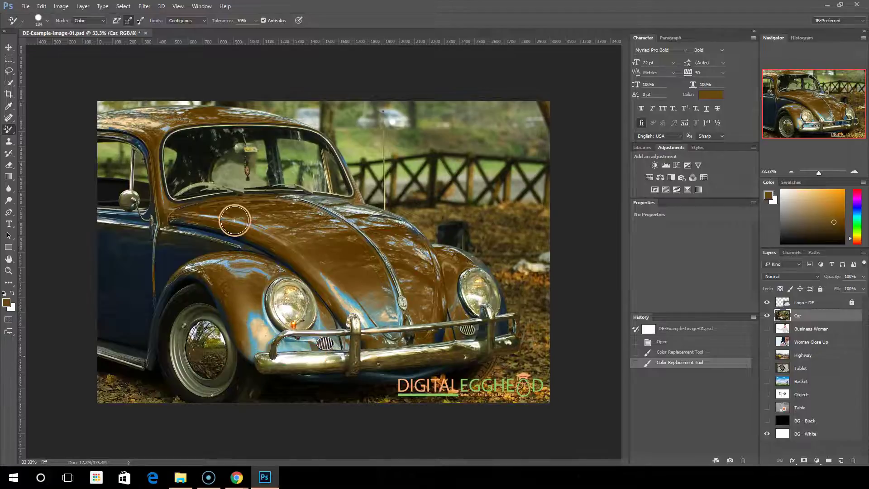
{"action": "mouse_move", "coordinate": [194, 221]}
{"action": "left_mouse_down"}
{"action": "mouse_move", "coordinate": [271, 254]}
{"action": "mouse_move", "coordinate": [255, 252]}
{"action": "mouse_move", "coordinate": [272, 242]}
{"action": "left_mouse_up"}
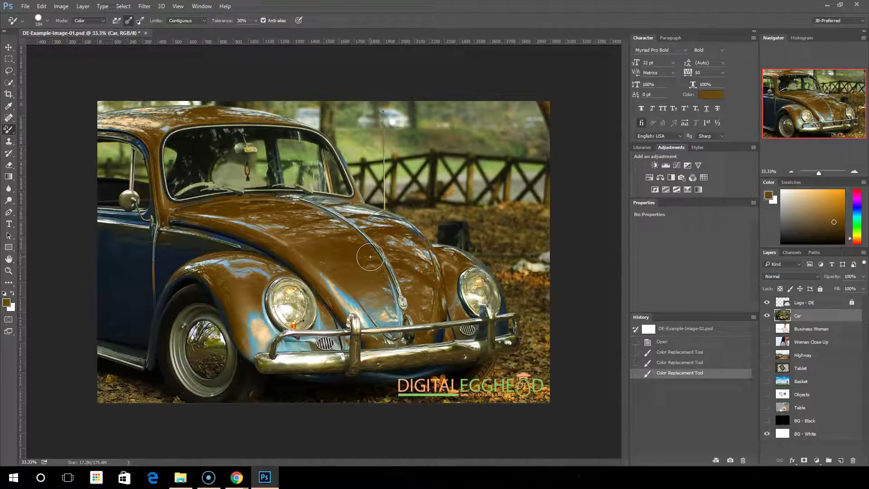
- Set the sampling to Background Swatch and the background color to red #cf0505
{"action": "left_click", "coordinate": [140, 21]}
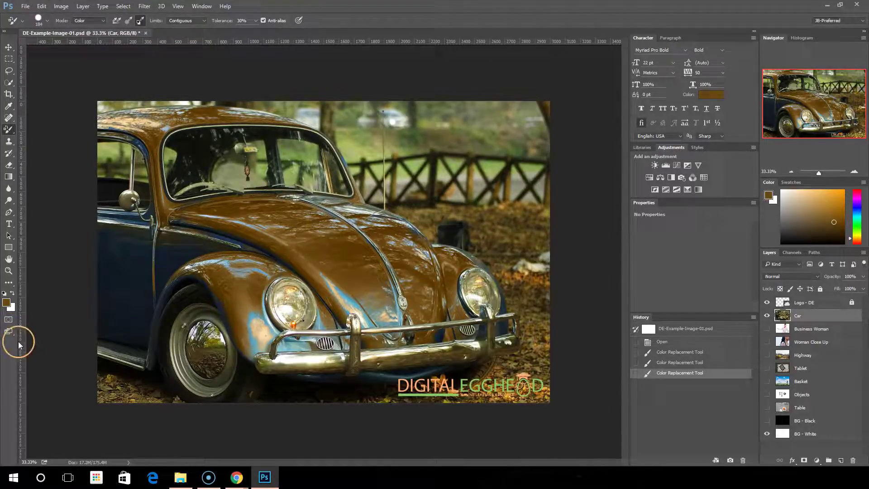
{"action": "left_click", "coordinate": [13, 308]}
{"action": "left_click_drag", "start_coordinate": [423, 128], "coordinate": [484, 100]}
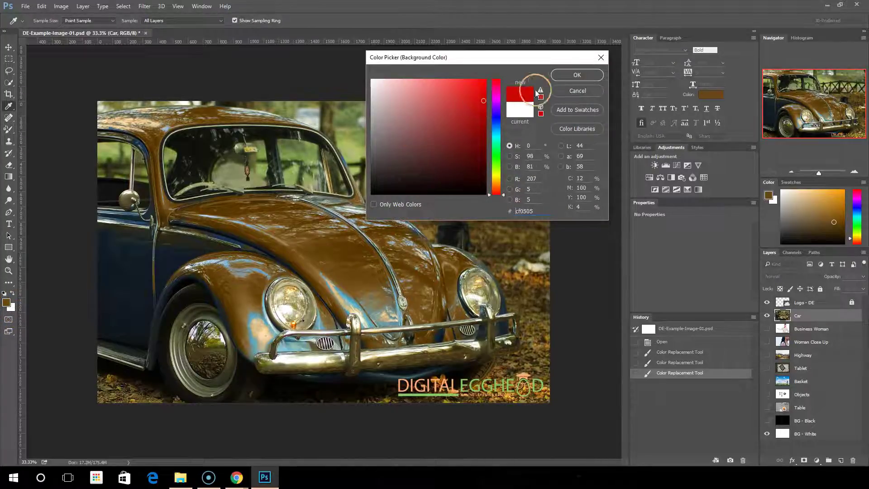
{"action": "left_click", "coordinate": [573, 75]}
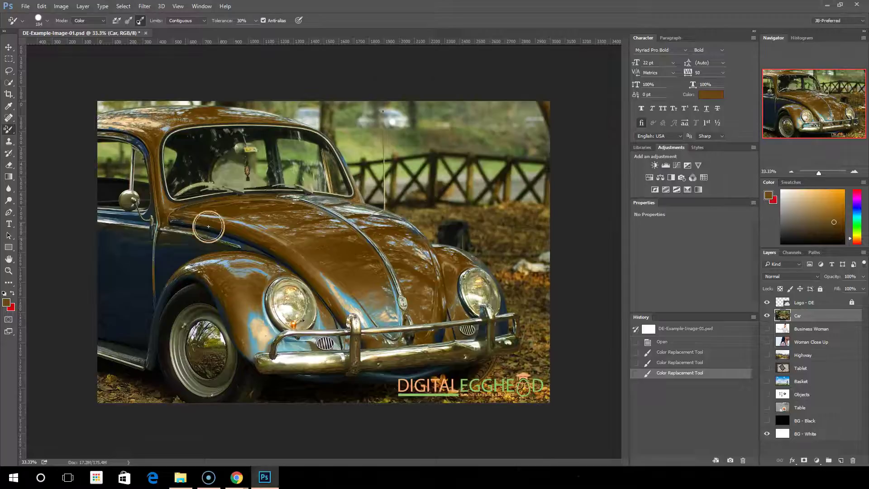
- Test the red background swatch sampling on the brown hood, and step back in the history
{"action": "mouse_move", "coordinate": [301, 232]}
{"action": "left_mouse_down"}
{"action": "mouse_move", "coordinate": [345, 248]}
{"action": "mouse_move", "coordinate": [314, 225]}
{"action": "left_mouse_up"}
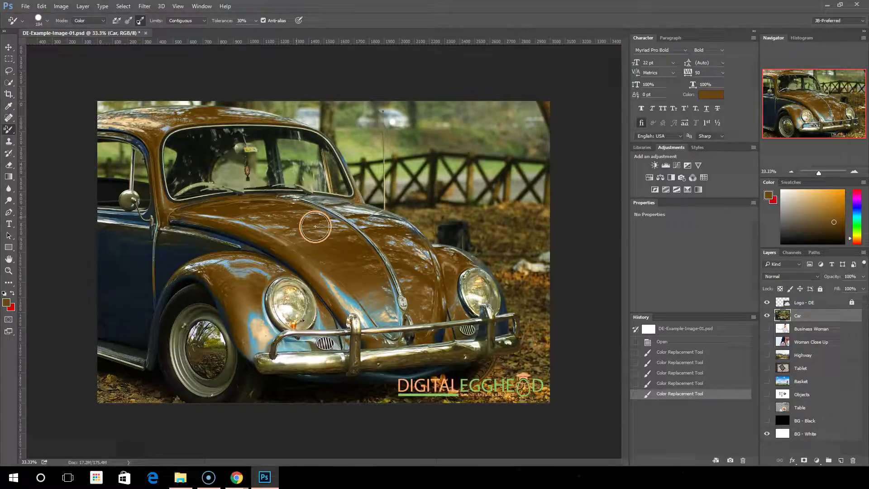
{"action": "left_click", "coordinate": [679, 375]}
{"action": "left_click", "coordinate": [679, 383]}
- Set the background color to blue #0547cf and revert the image to its opened state
{"action": "left_click", "coordinate": [11, 307]}
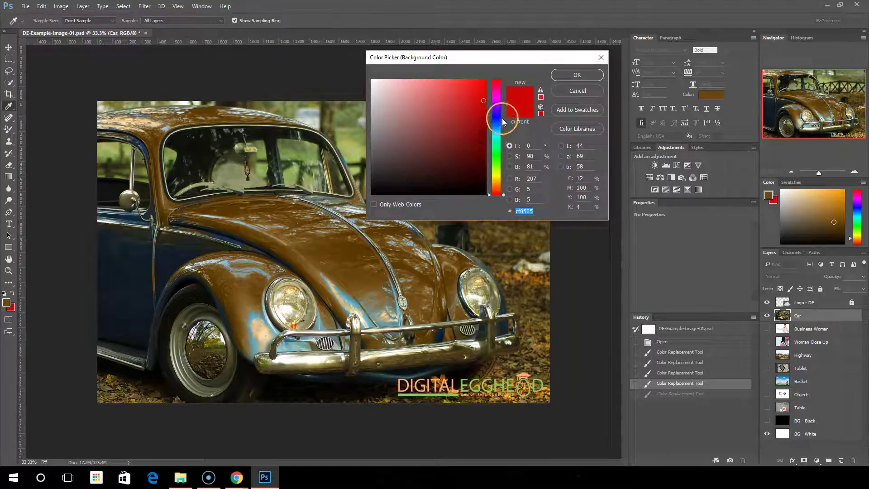
{"action": "left_click_drag", "start_coordinate": [498, 120], "coordinate": [495, 124]}
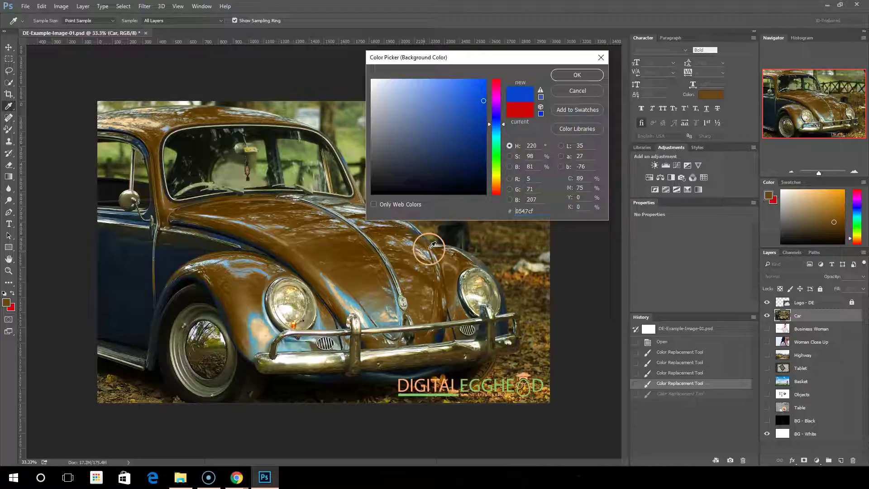
{"action": "left_click", "coordinate": [577, 76]}
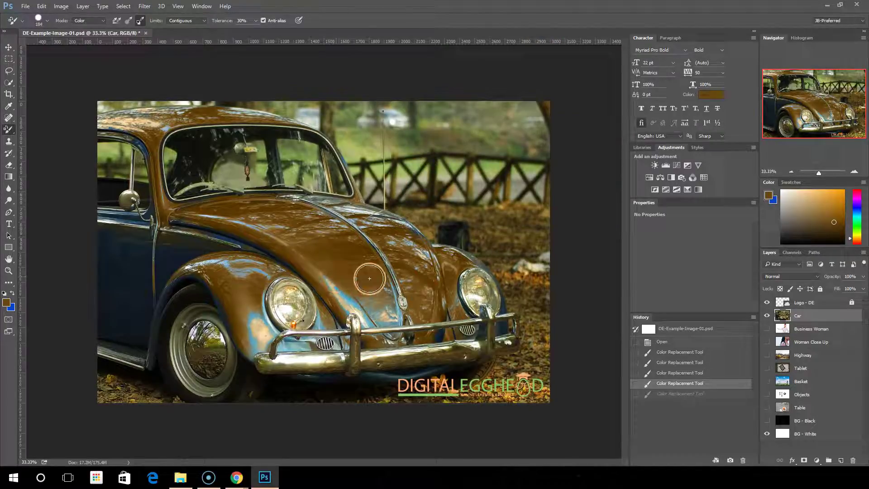
{"action": "left_click", "coordinate": [686, 344]}
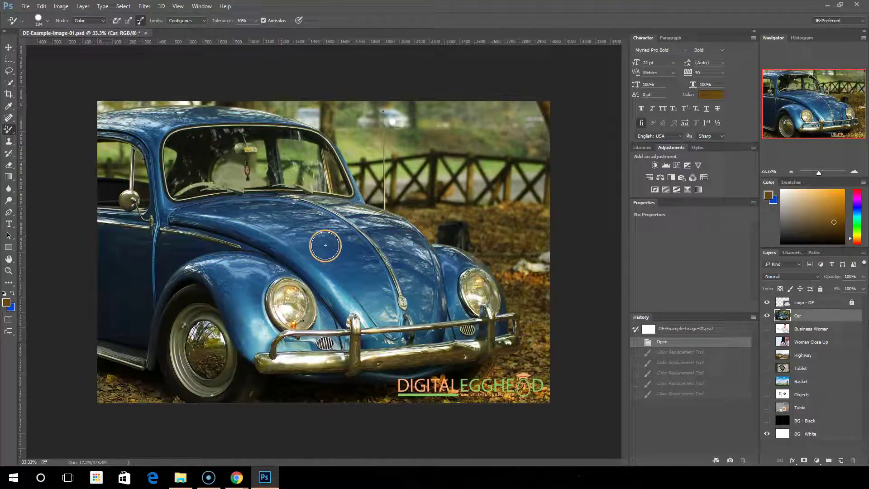
- Set the foreground color to bright green and test background swatch sampling on the blue hood
{"action": "left_click", "coordinate": [308, 227]}
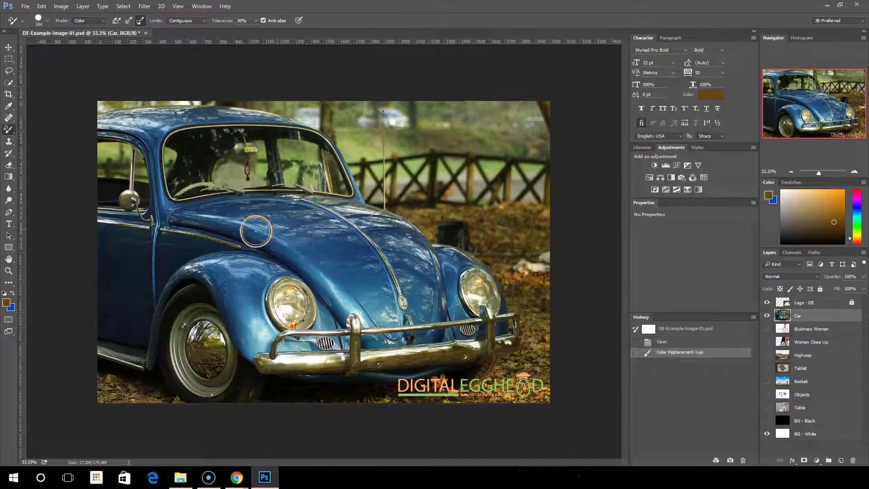
{"action": "left_click", "coordinate": [7, 303]}
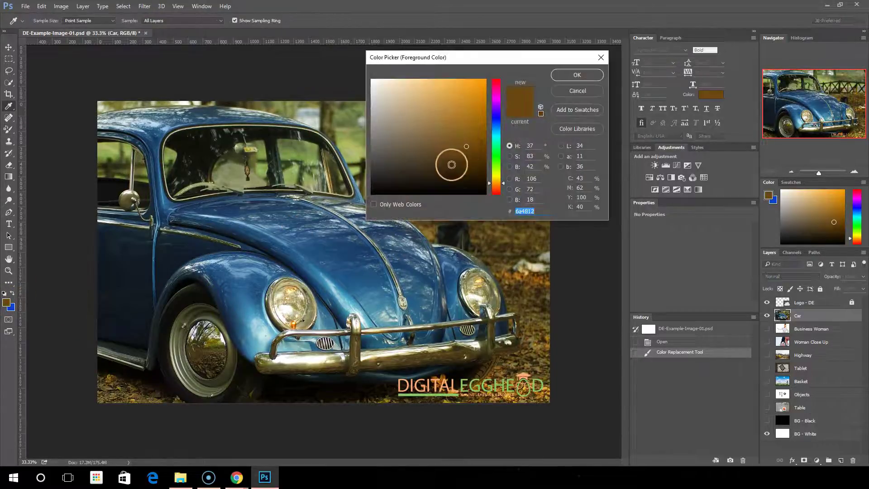
{"action": "left_click", "coordinate": [499, 152]}
{"action": "left_click", "coordinate": [476, 86]}
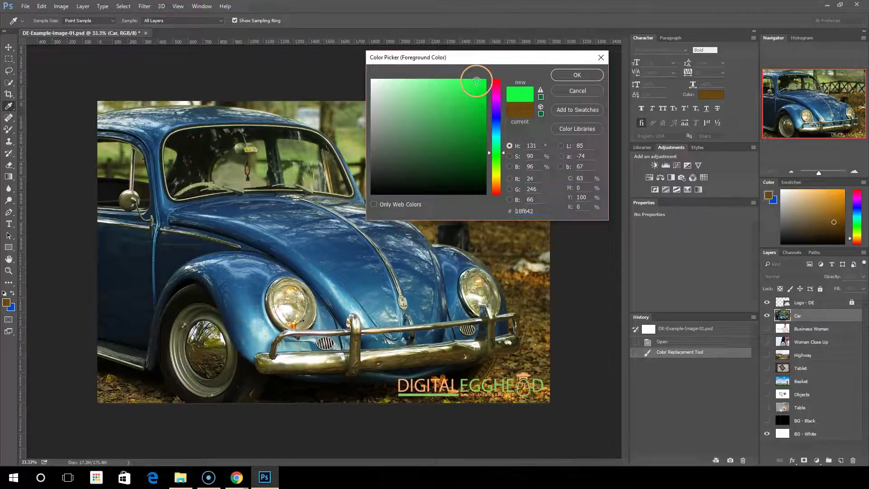
{"action": "left_click", "coordinate": [573, 82]}
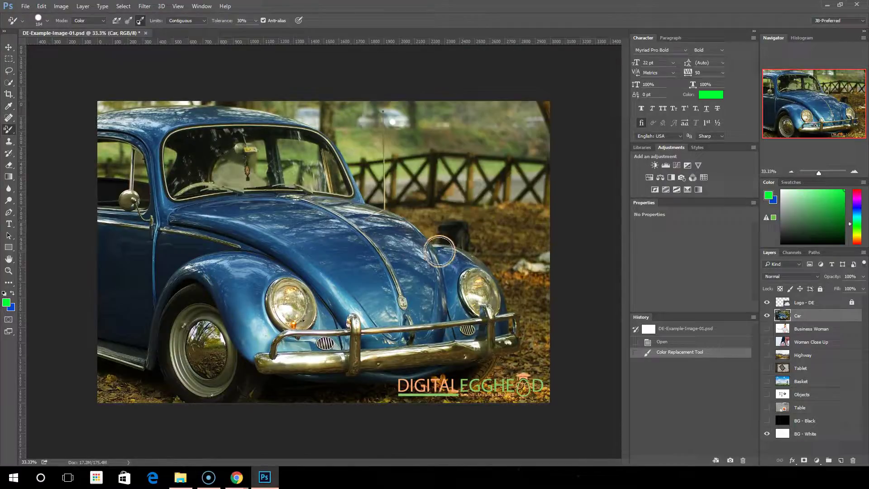
{"action": "left_click_drag", "start_coordinate": [293, 246], "coordinate": [292, 256]}
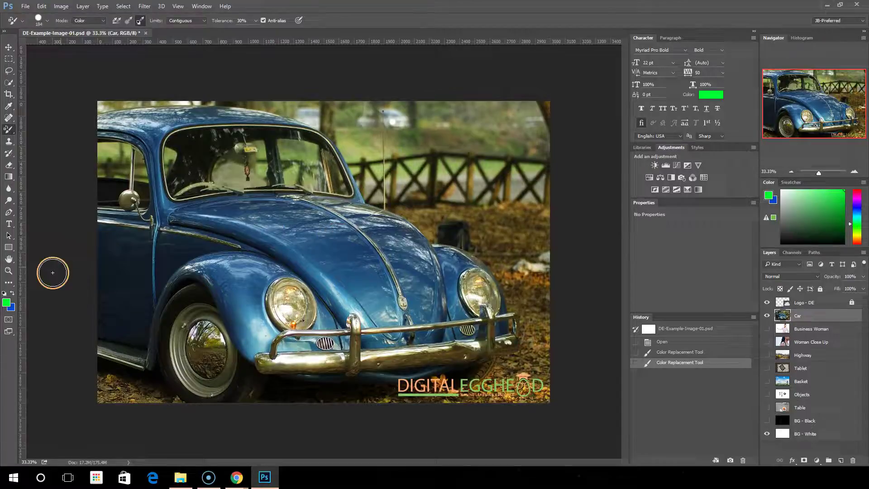
- Check the background color without changing it, and try another stroke on the hood
{"action": "left_click", "coordinate": [15, 310]}
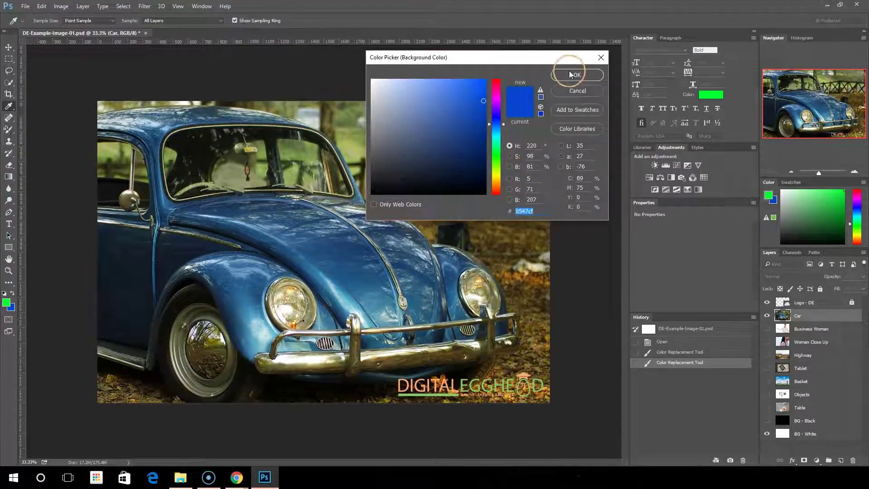
{"action": "left_click", "coordinate": [568, 92]}
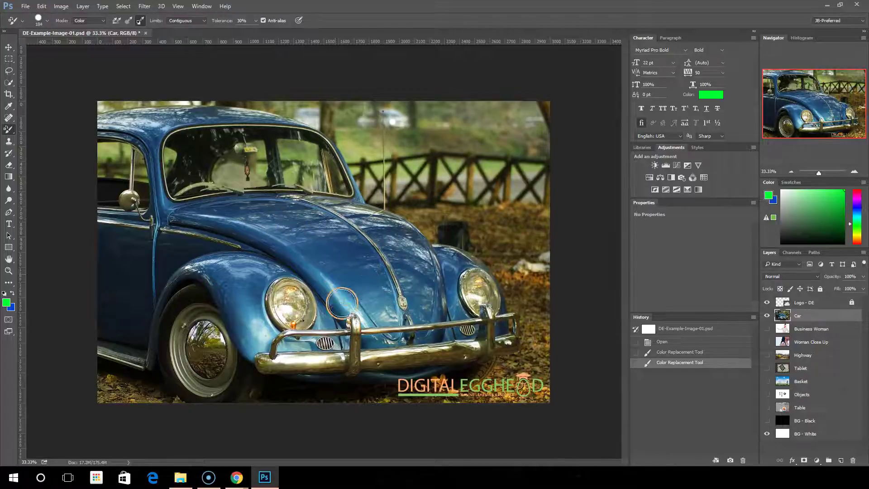
{"action": "left_click", "coordinate": [338, 257]}
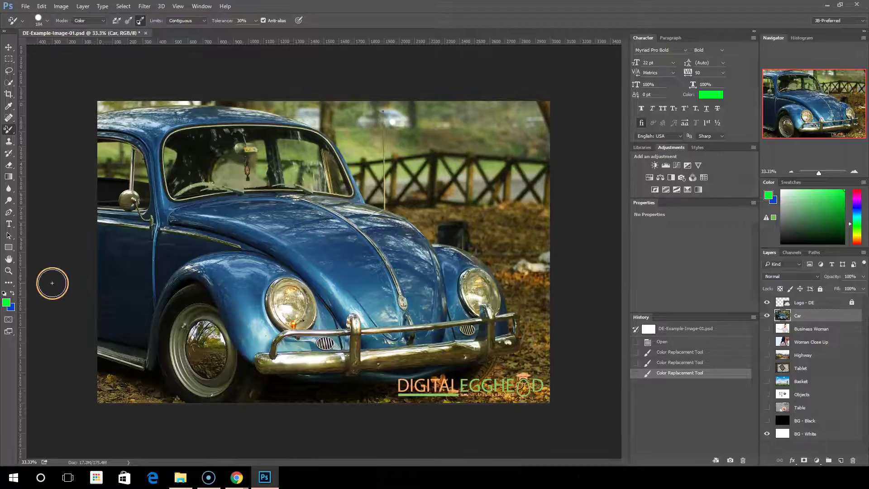
- Set the background color to a less saturated blue closer to the car's paint
{"action": "left_click", "coordinate": [10, 308]}
{"action": "left_click_drag", "start_coordinate": [485, 121], "coordinate": [449, 109]}
{"action": "left_click", "coordinate": [578, 76]}
- Paint green over the hood and front fender with background swatch sampling, and revert the image to its opened state
{"action": "mouse_move", "coordinate": [310, 253]}
{"action": "left_mouse_down"}
{"action": "mouse_move", "coordinate": [336, 249]}
{"action": "mouse_move", "coordinate": [335, 228]}
{"action": "mouse_move", "coordinate": [354, 286]}
{"action": "mouse_move", "coordinate": [436, 285]}
{"action": "mouse_move", "coordinate": [370, 283]}
{"action": "mouse_move", "coordinate": [356, 317]}
{"action": "mouse_move", "coordinate": [386, 320]}
{"action": "mouse_move", "coordinate": [438, 302]}
{"action": "mouse_move", "coordinate": [352, 215]}
{"action": "mouse_move", "coordinate": [420, 263]}
{"action": "mouse_move", "coordinate": [432, 291]}
{"action": "mouse_move", "coordinate": [299, 236]}
{"action": "mouse_move", "coordinate": [235, 237]}
{"action": "left_mouse_up"}
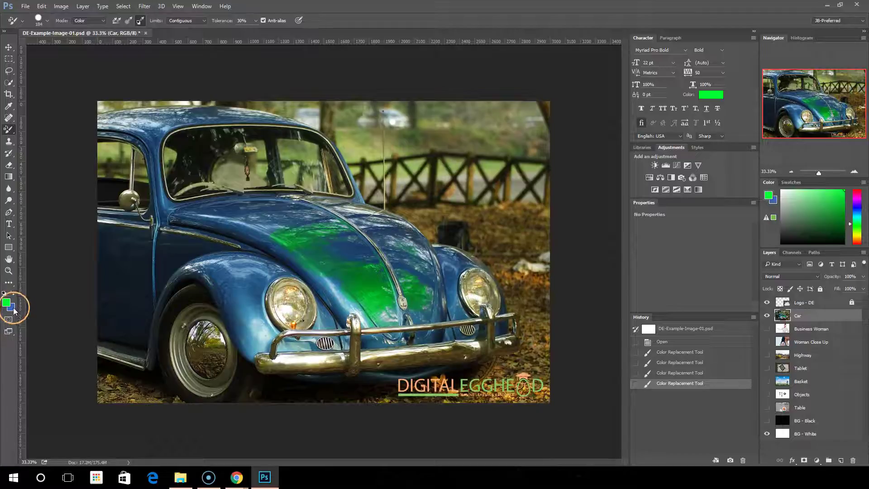
{"action": "mouse_move", "coordinate": [359, 224]}
{"action": "left_mouse_down"}
{"action": "mouse_move", "coordinate": [230, 214]}
{"action": "mouse_move", "coordinate": [398, 250]}
{"action": "mouse_move", "coordinate": [217, 210]}
{"action": "mouse_move", "coordinate": [196, 222]}
{"action": "mouse_move", "coordinate": [312, 220]}
{"action": "mouse_move", "coordinate": [344, 278]}
{"action": "mouse_move", "coordinate": [323, 319]}
{"action": "mouse_move", "coordinate": [275, 262]}
{"action": "mouse_move", "coordinate": [231, 273]}
{"action": "mouse_move", "coordinate": [253, 319]}
{"action": "mouse_move", "coordinate": [254, 351]}
{"action": "mouse_move", "coordinate": [238, 316]}
{"action": "mouse_move", "coordinate": [191, 278]}
{"action": "mouse_move", "coordinate": [227, 266]}
{"action": "mouse_move", "coordinate": [345, 277]}
{"action": "mouse_move", "coordinate": [359, 338]}
{"action": "mouse_move", "coordinate": [286, 350]}
{"action": "mouse_move", "coordinate": [415, 346]}
{"action": "mouse_move", "coordinate": [420, 269]}
{"action": "mouse_move", "coordinate": [447, 291]}
{"action": "mouse_move", "coordinate": [461, 253]}
{"action": "mouse_move", "coordinate": [341, 211]}
{"action": "left_mouse_up"}
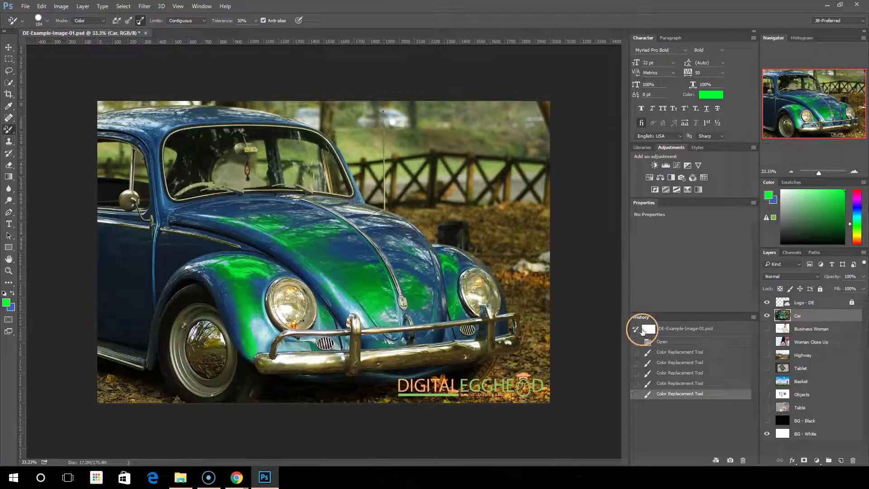
{"action": "left_click", "coordinate": [686, 353]}
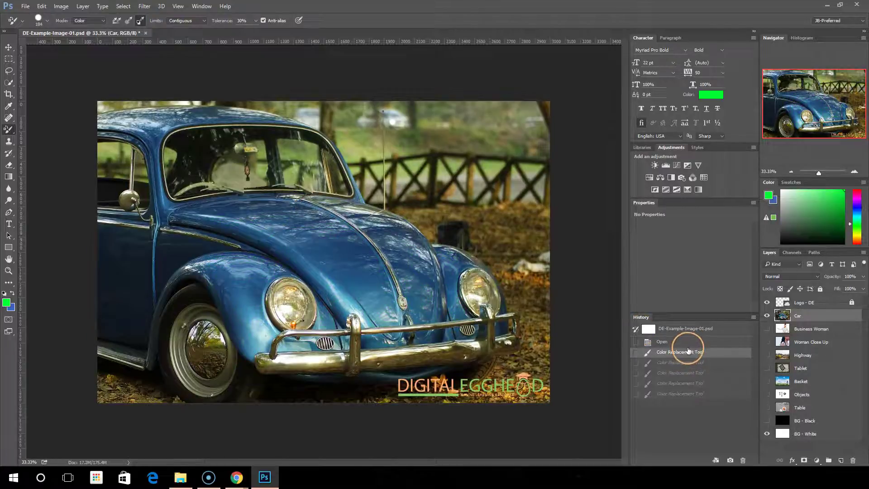
{"action": "left_click", "coordinate": [688, 346]}
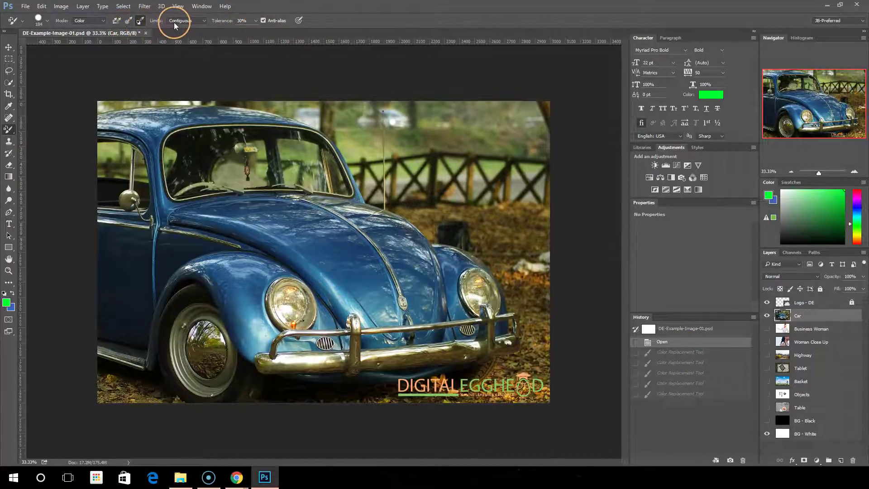
- Keep the limits at Contiguous and paint green with continuous sampling down the hood and across the front bumper
{"action": "left_click", "coordinate": [205, 21]}
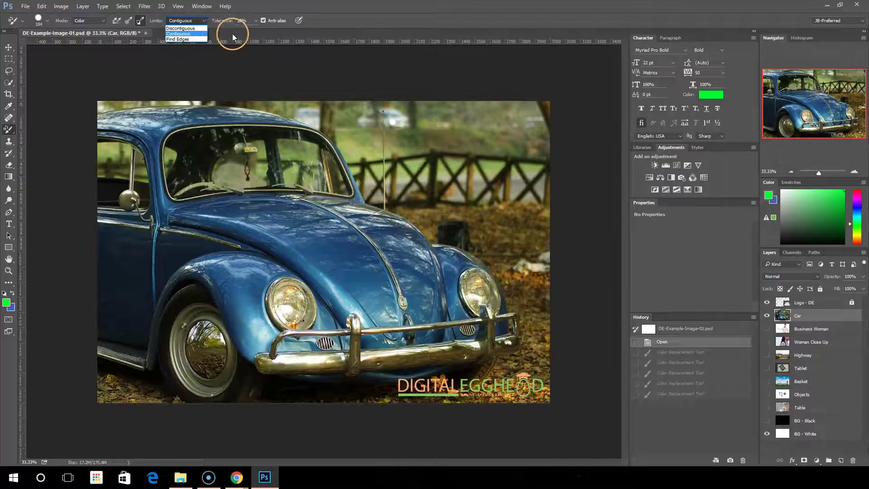
{"action": "left_click", "coordinate": [194, 33]}
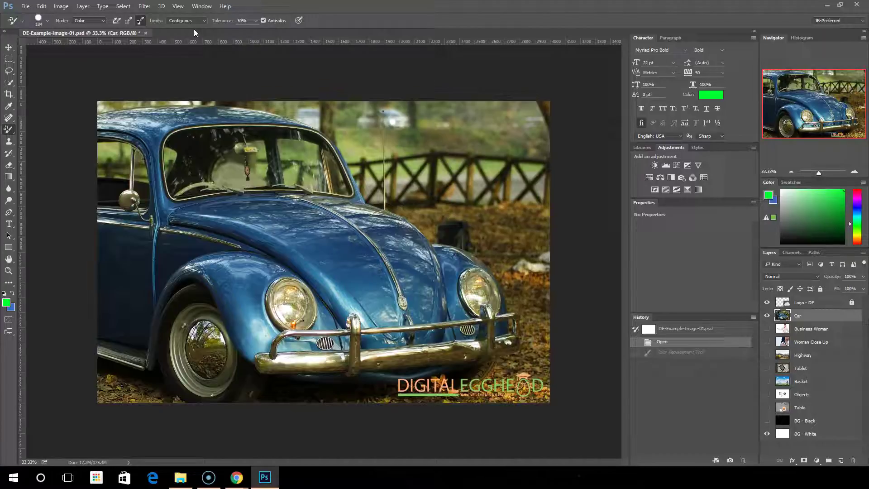
{"action": "left_click", "coordinate": [158, 39]}
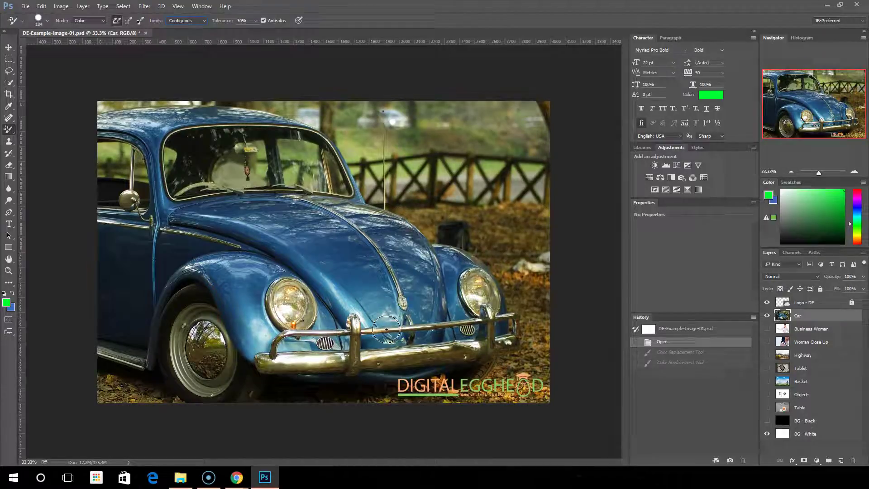
{"action": "left_click_drag", "start_coordinate": [345, 264], "coordinate": [377, 318]}
{"action": "mouse_move", "coordinate": [397, 321]}
{"action": "left_mouse_down"}
{"action": "mouse_move", "coordinate": [425, 319]}
{"action": "mouse_move", "coordinate": [382, 317]}
{"action": "mouse_move", "coordinate": [383, 348]}
{"action": "mouse_move", "coordinate": [374, 354]}
{"action": "mouse_move", "coordinate": [356, 346]}
{"action": "mouse_move", "coordinate": [355, 319]}
{"action": "left_mouse_up"}
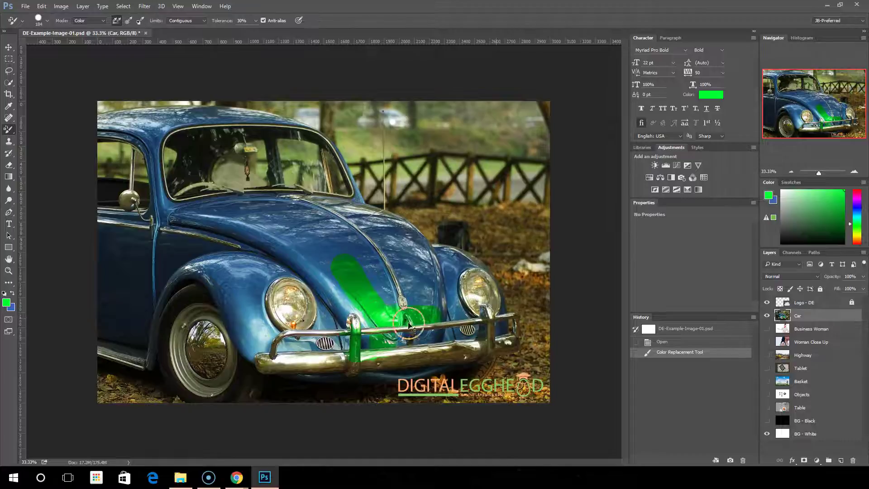
- Revert the earlier strokes, paint green on the lower hood above the bumper with Contiguous limits, and revert the image to its opened state
{"action": "left_click", "coordinate": [692, 342]}
{"action": "mouse_move", "coordinate": [371, 299]}
{"action": "left_mouse_down"}
{"action": "mouse_move", "coordinate": [358, 301]}
{"action": "mouse_move", "coordinate": [366, 319]}
{"action": "mouse_move", "coordinate": [378, 296]}
{"action": "mouse_move", "coordinate": [383, 317]}
{"action": "left_mouse_up"}
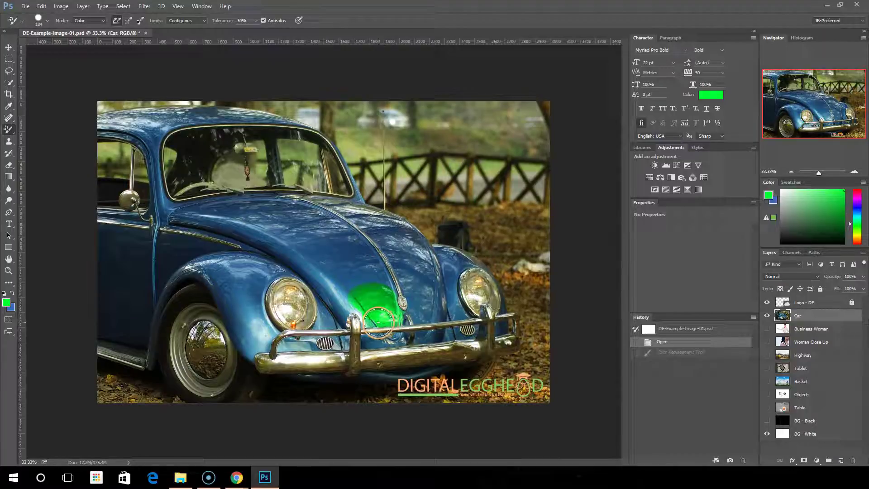
{"action": "left_click_drag", "start_coordinate": [378, 323], "coordinate": [377, 325]}
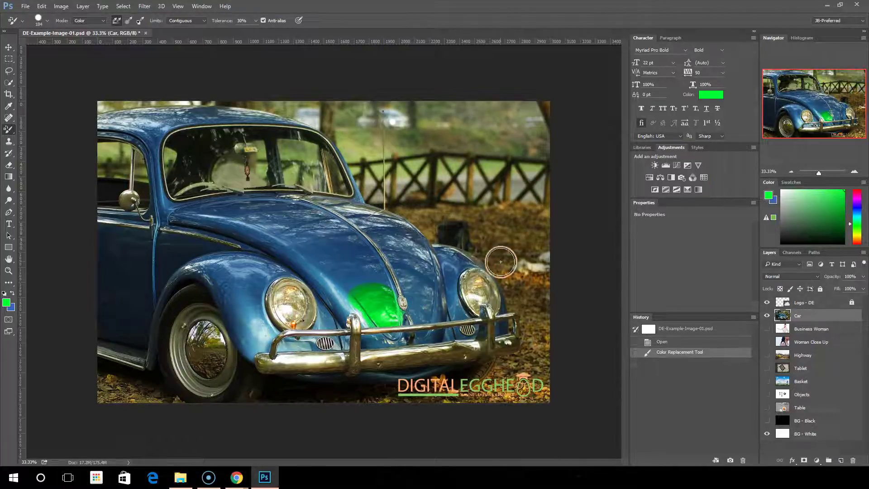
{"action": "left_click", "coordinate": [683, 345]}
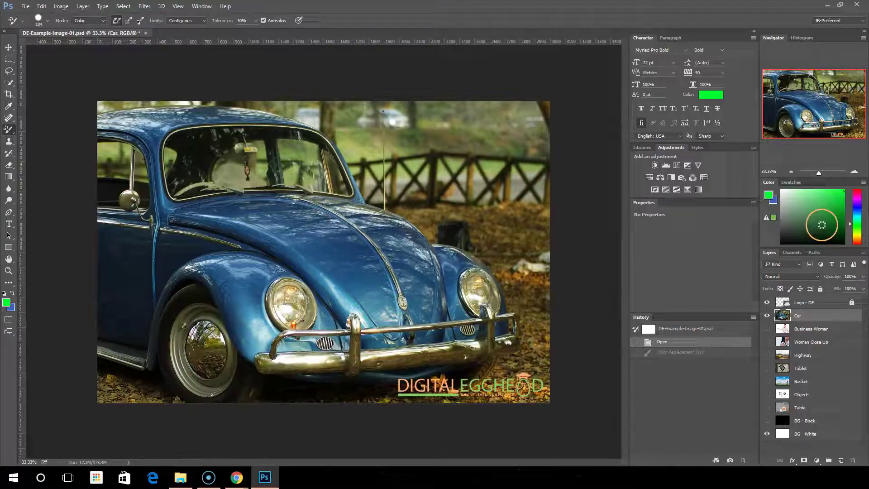
- Paint green over the lower hood and the body strip behind the bumper bar, and restore the opened state
{"action": "left_click", "coordinate": [854, 172]}
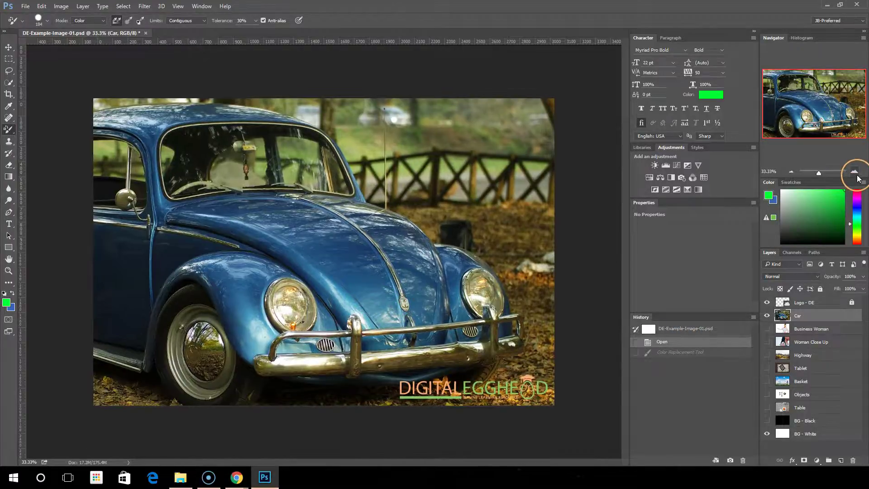
{"action": "left_click", "coordinate": [855, 172]}
{"action": "mouse_move", "coordinate": [830, 123]}
{"action": "left_mouse_down"}
{"action": "mouse_move", "coordinate": [826, 133]}
{"action": "mouse_move", "coordinate": [835, 135]}
{"action": "left_mouse_up"}
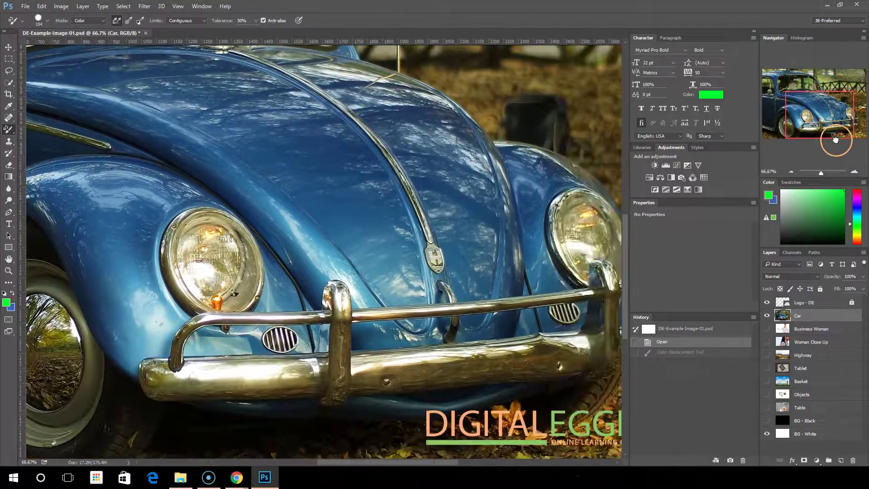
{"action": "mouse_move", "coordinate": [378, 285]}
{"action": "left_mouse_down"}
{"action": "mouse_move", "coordinate": [393, 301]}
{"action": "mouse_move", "coordinate": [419, 292]}
{"action": "mouse_move", "coordinate": [426, 298]}
{"action": "mouse_move", "coordinate": [378, 295]}
{"action": "mouse_move", "coordinate": [388, 258]}
{"action": "mouse_move", "coordinate": [378, 301]}
{"action": "mouse_move", "coordinate": [359, 301]}
{"action": "mouse_move", "coordinate": [409, 299]}
{"action": "mouse_move", "coordinate": [414, 273]}
{"action": "mouse_move", "coordinate": [398, 248]}
{"action": "mouse_move", "coordinate": [342, 242]}
{"action": "mouse_move", "coordinate": [387, 272]}
{"action": "mouse_move", "coordinate": [369, 332]}
{"action": "mouse_move", "coordinate": [424, 330]}
{"action": "mouse_move", "coordinate": [385, 353]}
{"action": "left_mouse_up"}
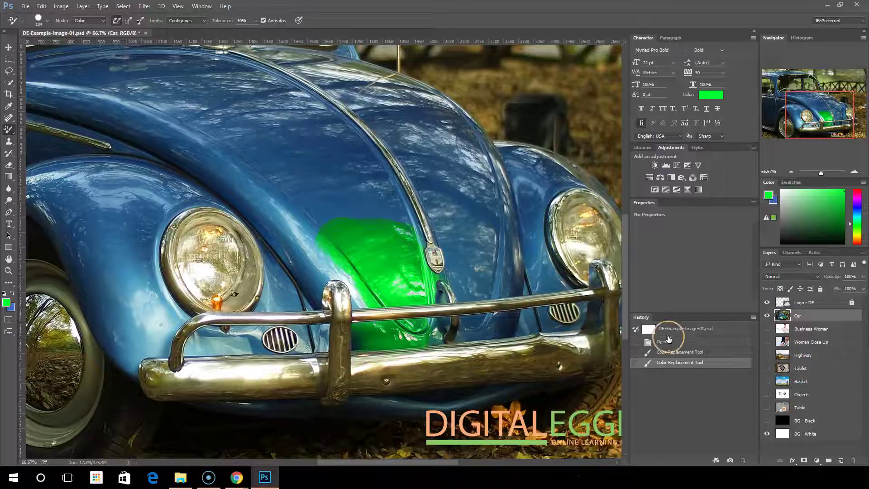
{"action": "left_click", "coordinate": [669, 352]}
{"action": "left_click", "coordinate": [669, 342]}
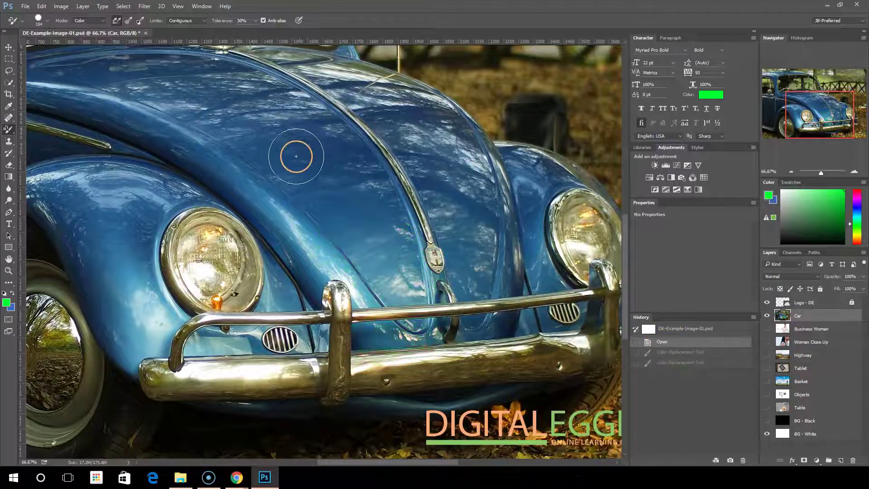
- Set the limits to Discontiguous, paint green across the lower hood and behind the bumper bar, and revert the strokes
{"action": "left_click", "coordinate": [184, 20]}
{"action": "left_click", "coordinate": [180, 28]}
{"action": "mouse_move", "coordinate": [386, 260]}
{"action": "left_mouse_down"}
{"action": "mouse_move", "coordinate": [388, 281]}
{"action": "mouse_move", "coordinate": [410, 297]}
{"action": "mouse_move", "coordinate": [394, 294]}
{"action": "mouse_move", "coordinate": [416, 308]}
{"action": "mouse_move", "coordinate": [405, 300]}
{"action": "mouse_move", "coordinate": [430, 299]}
{"action": "mouse_move", "coordinate": [377, 298]}
{"action": "mouse_move", "coordinate": [367, 308]}
{"action": "mouse_move", "coordinate": [383, 285]}
{"action": "mouse_move", "coordinate": [393, 300]}
{"action": "mouse_move", "coordinate": [407, 299]}
{"action": "mouse_move", "coordinate": [412, 274]}
{"action": "mouse_move", "coordinate": [414, 294]}
{"action": "left_mouse_up"}
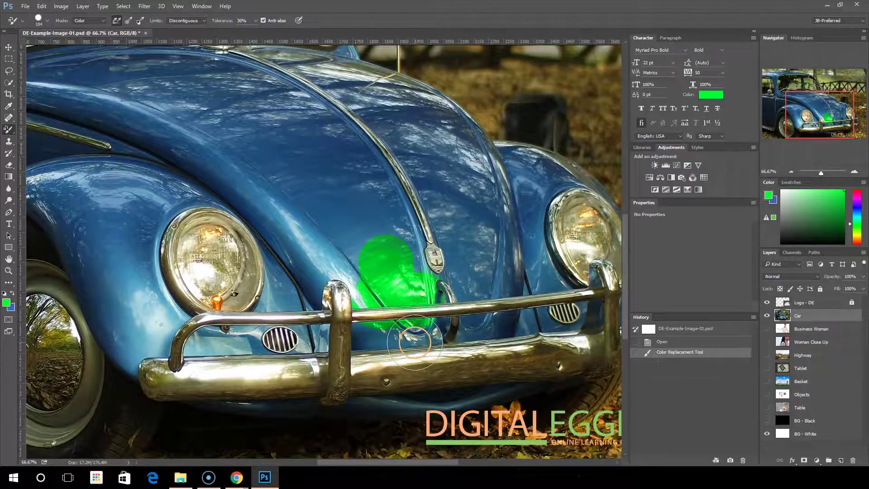
{"action": "left_click_drag", "start_coordinate": [373, 338], "coordinate": [372, 336]}
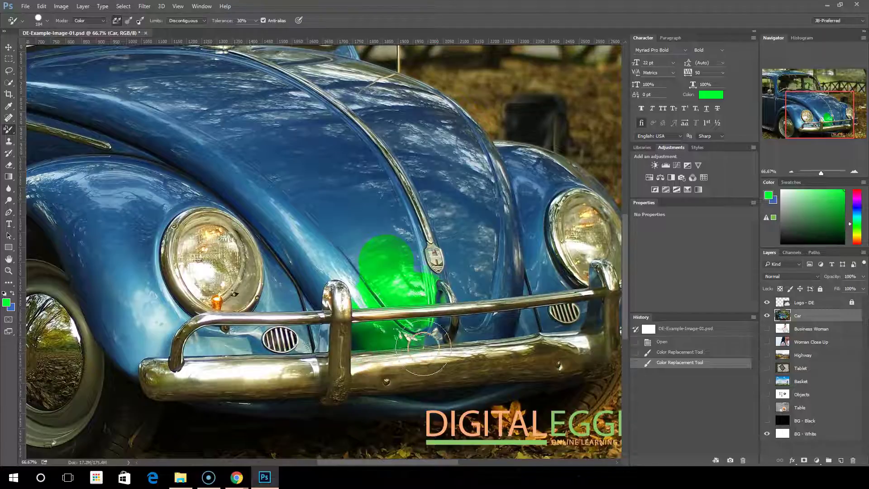
{"action": "mouse_move", "coordinate": [371, 347]}
{"action": "left_mouse_down"}
{"action": "mouse_move", "coordinate": [448, 335]}
{"action": "mouse_move", "coordinate": [379, 310]}
{"action": "mouse_move", "coordinate": [362, 317]}
{"action": "mouse_move", "coordinate": [389, 348]}
{"action": "mouse_move", "coordinate": [418, 348]}
{"action": "mouse_move", "coordinate": [403, 317]}
{"action": "left_mouse_up"}
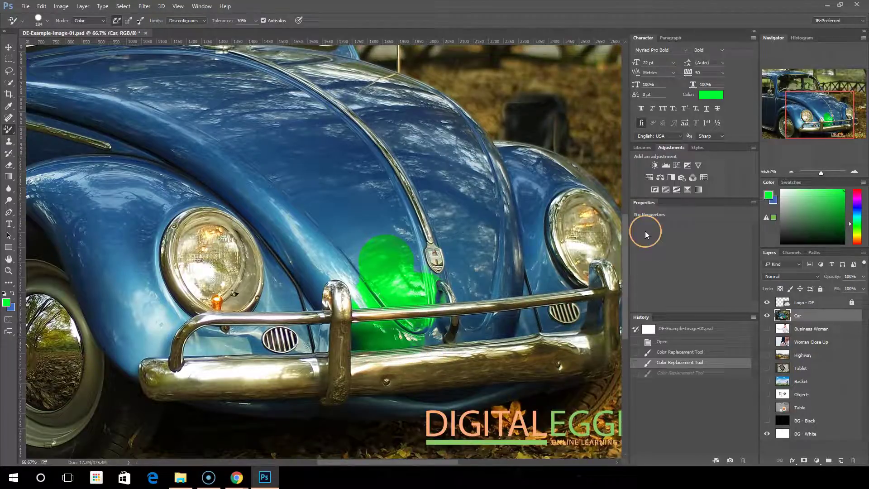
{"action": "left_click", "coordinate": [792, 173]}
{"action": "left_click", "coordinate": [791, 173]}
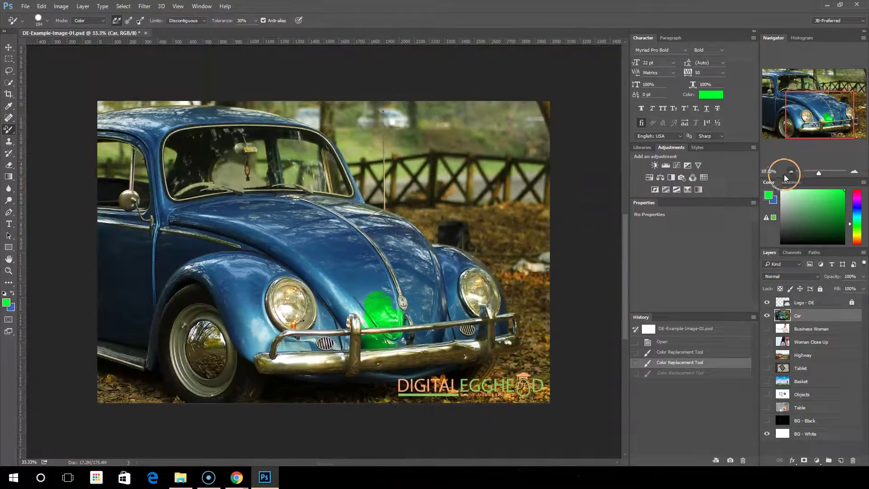
{"action": "left_click", "coordinate": [674, 344]}
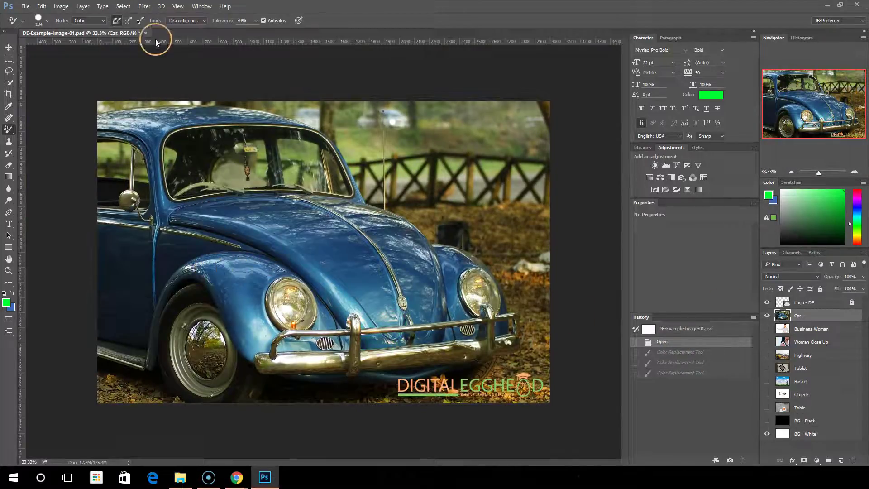
- Try the Find Edges limits option, and set the limits to Contiguous
{"action": "left_click", "coordinate": [203, 20]}
{"action": "left_click", "coordinate": [194, 39]}
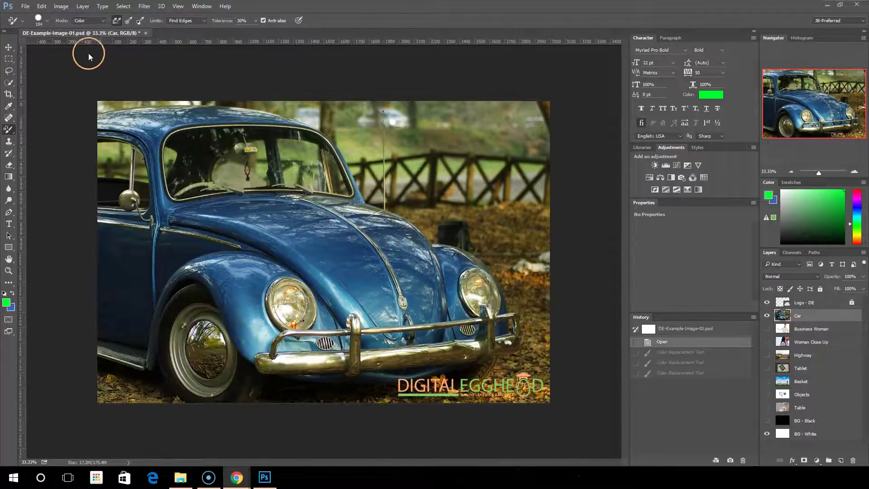
{"action": "left_click", "coordinate": [205, 21]}
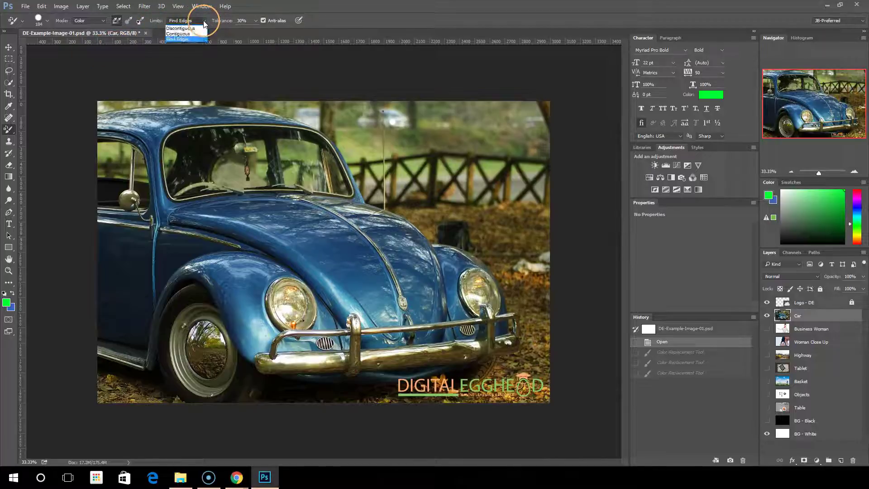
{"action": "left_click", "coordinate": [190, 34]}
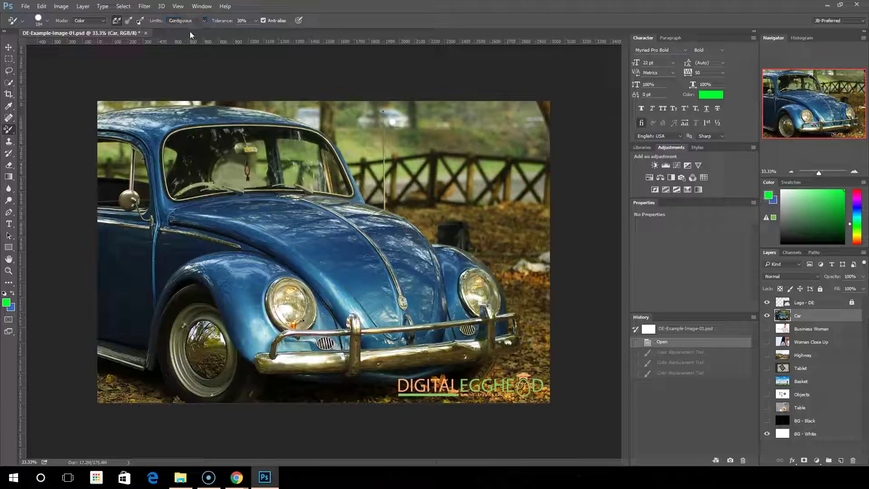
{"action": "left_click", "coordinate": [221, 22]}
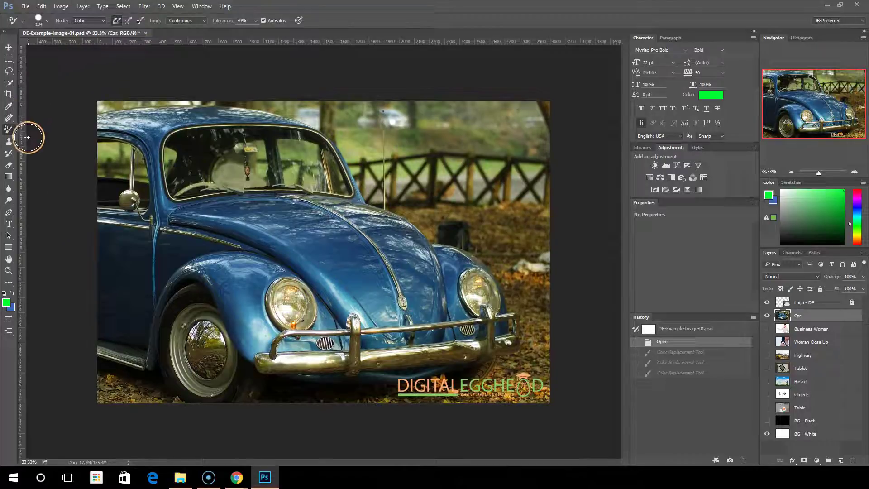
- Switch to the Mixer Brush Tool, reset the colors to default black and white, and enlarge the brush to 183 px
{"action": "left_click", "coordinate": [14, 132]}
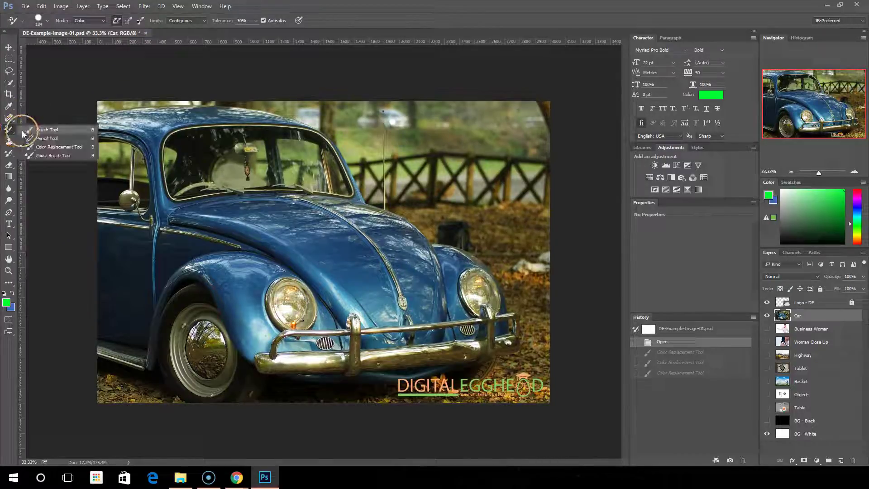
{"action": "left_click", "coordinate": [51, 155]}
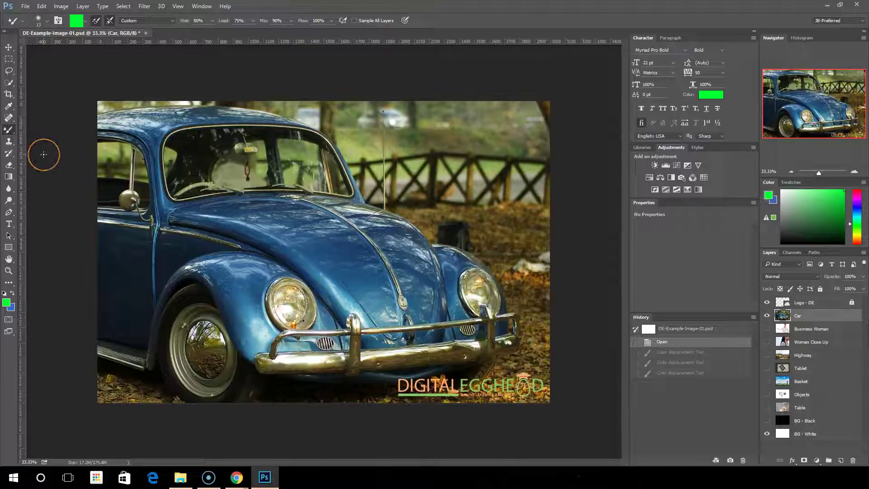
{"action": "key", "text": "d"}
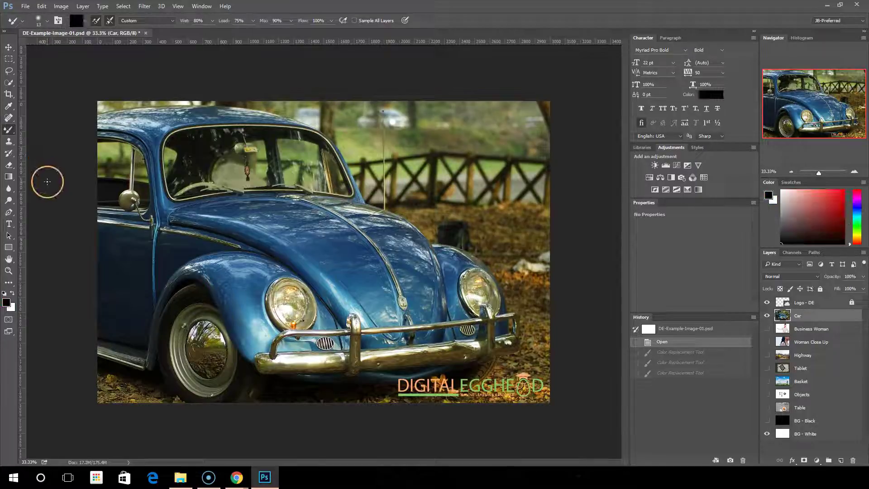
{"action": "key", "text": "bracketright"}
{"action": "key", "text": "bracketright"}
{"action": "key", "text": "bracketright"}
{"action": "key", "text": "bracketright"}
{"action": "key", "text": "bracketright"}
{"action": "key", "text": "bracketright"}
{"action": "key", "text": "bracketright"}
{"action": "key", "text": "bracketright"}
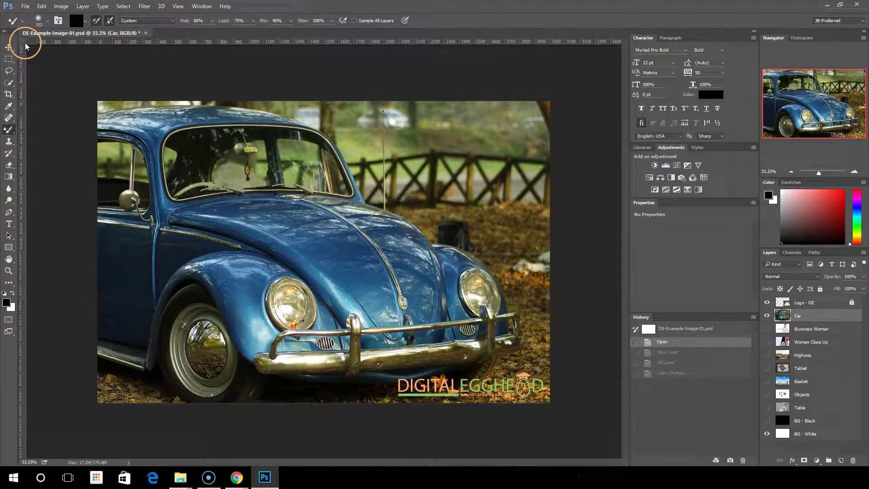
{"action": "left_click", "coordinate": [26, 7]}
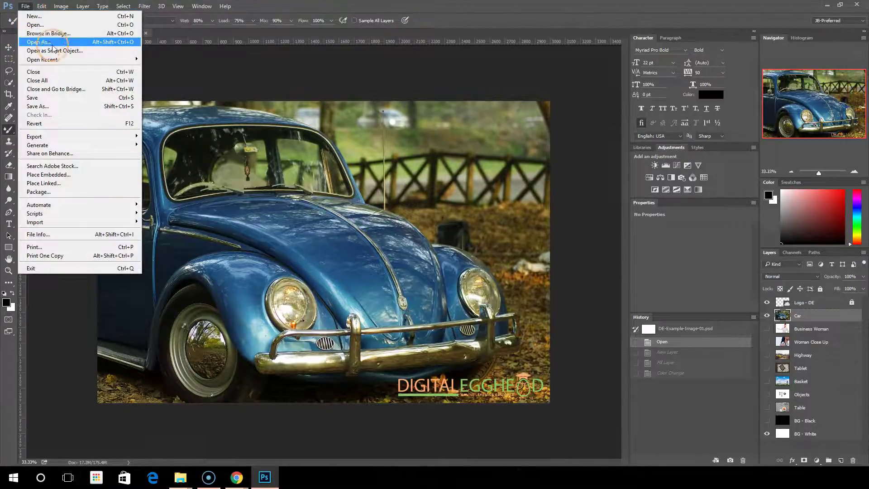
{"action": "mouse_move", "coordinate": [53, 58]}
{"action": "left_click", "coordinate": [198, 59]}
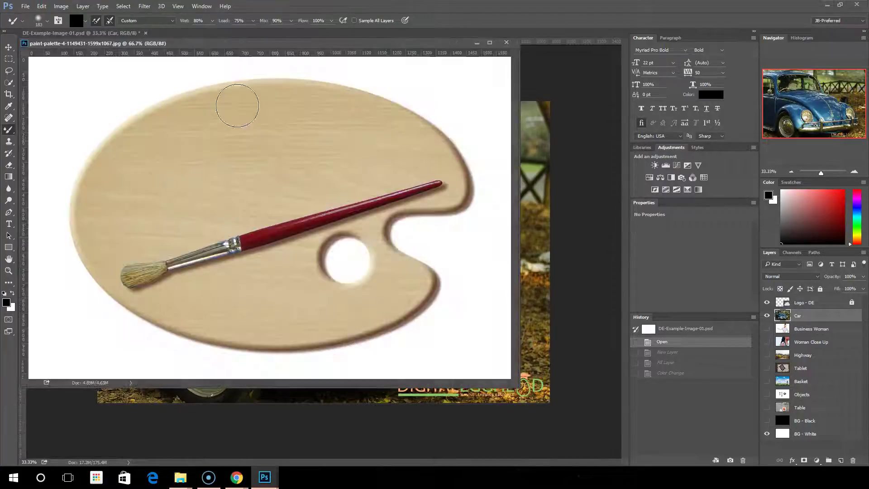
{"action": "right_click", "coordinate": [258, 229]}
{"action": "key", "text": "Escape"}
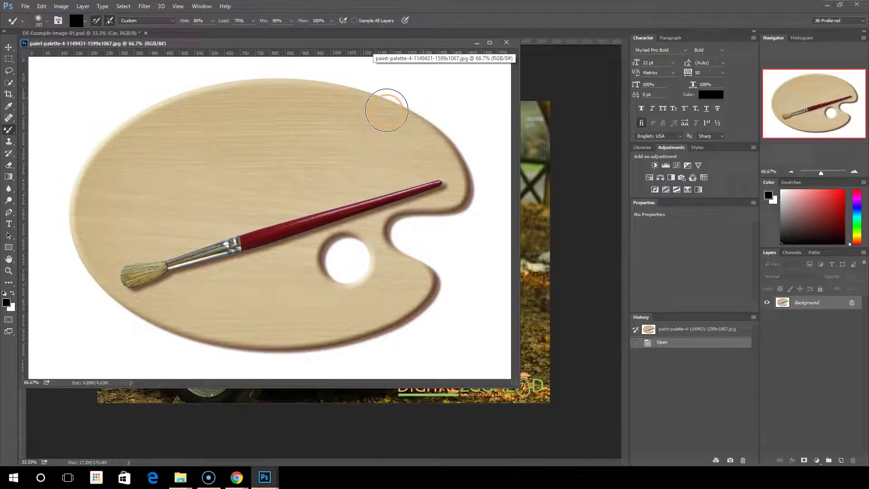
{"action": "mouse_move", "coordinate": [425, 43]}
{"action": "left_mouse_down"}
{"action": "mouse_move", "coordinate": [434, 32]}
{"action": "mouse_move", "coordinate": [385, 33]}
{"action": "left_mouse_up"}
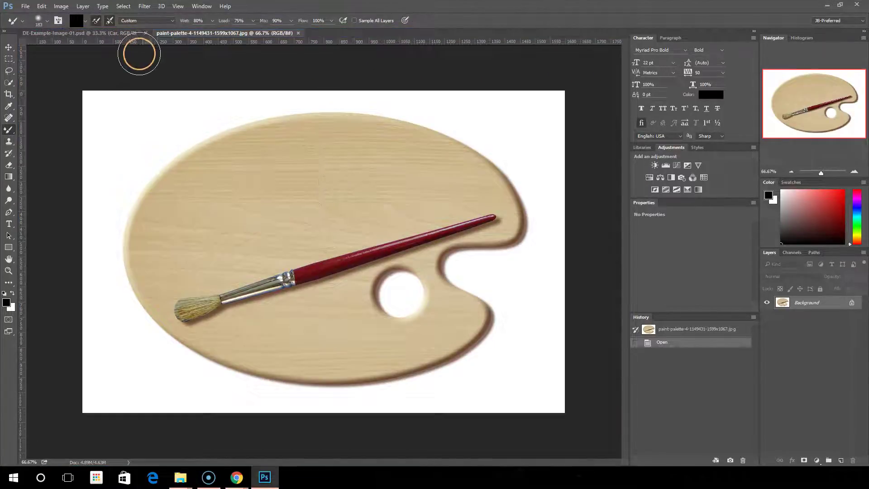
- Select the Mixer Brush Tool for the palette image and add a new layer above the background
{"action": "right_click", "coordinate": [11, 130]}
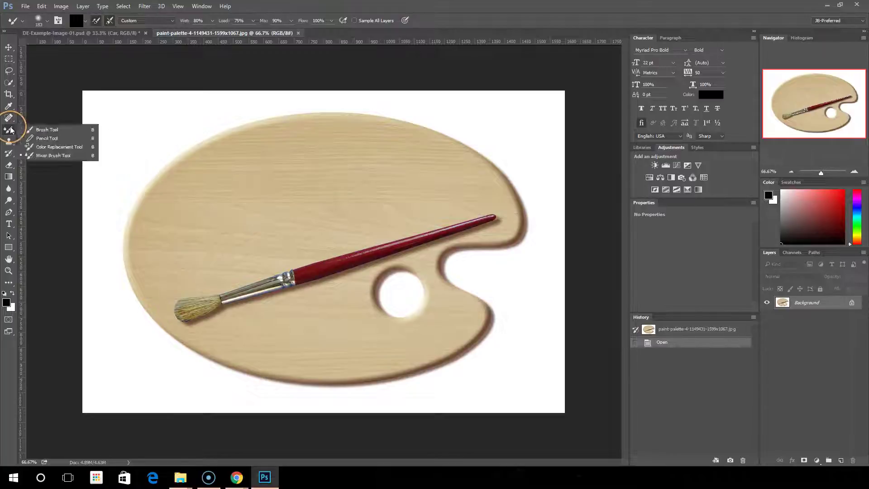
{"action": "left_click", "coordinate": [50, 156]}
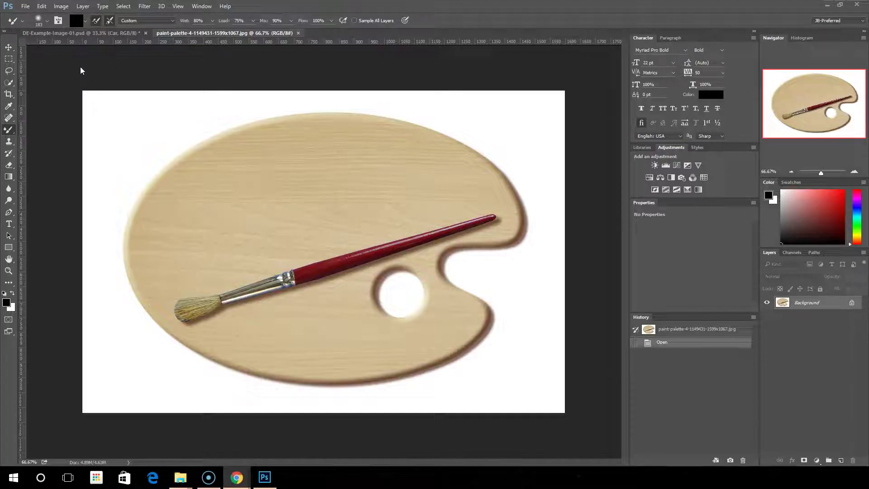
{"action": "left_click", "coordinate": [841, 461]}
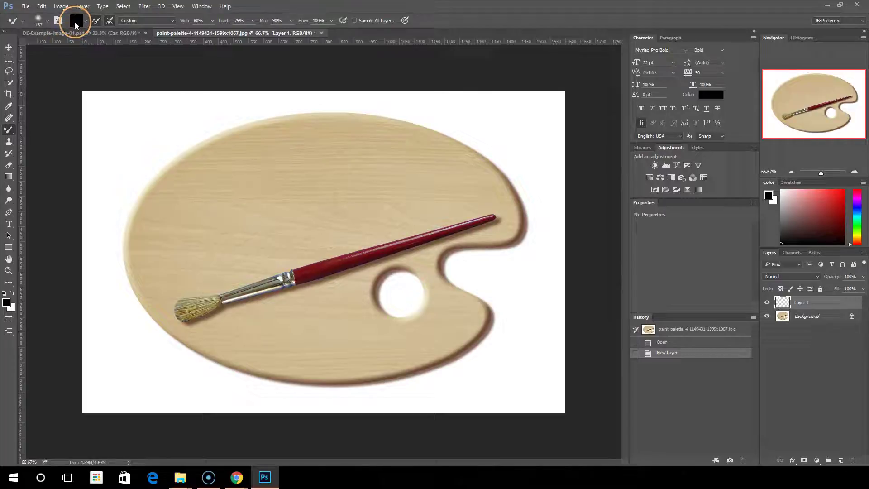
- Choose the 25 px Round Point bristle tip for the mixer brush
{"action": "left_click", "coordinate": [39, 23]}
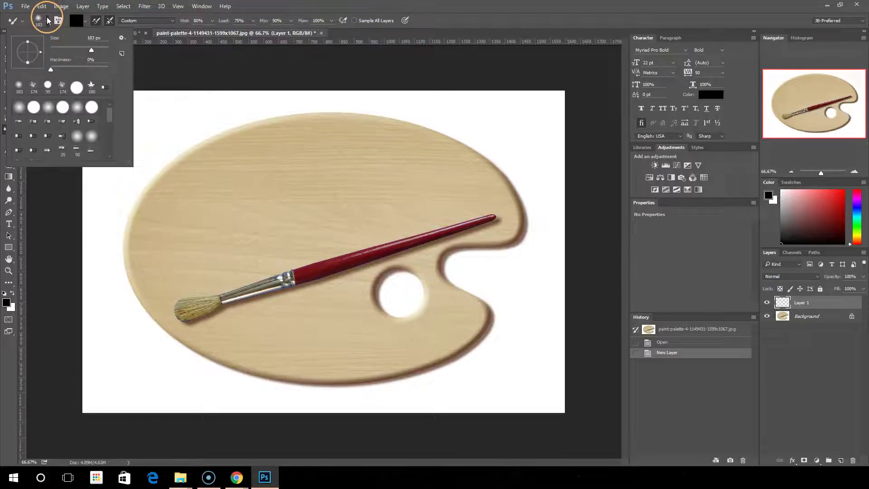
{"action": "left_click", "coordinate": [47, 21]}
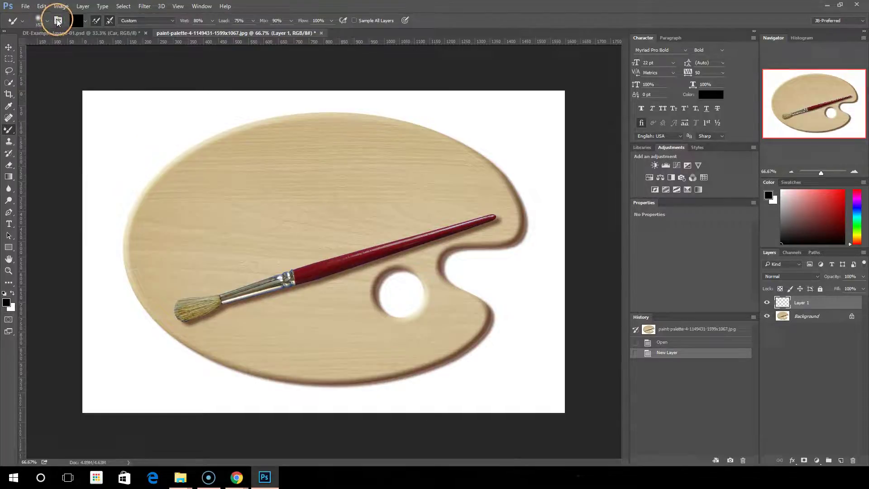
{"action": "left_click", "coordinate": [58, 21]}
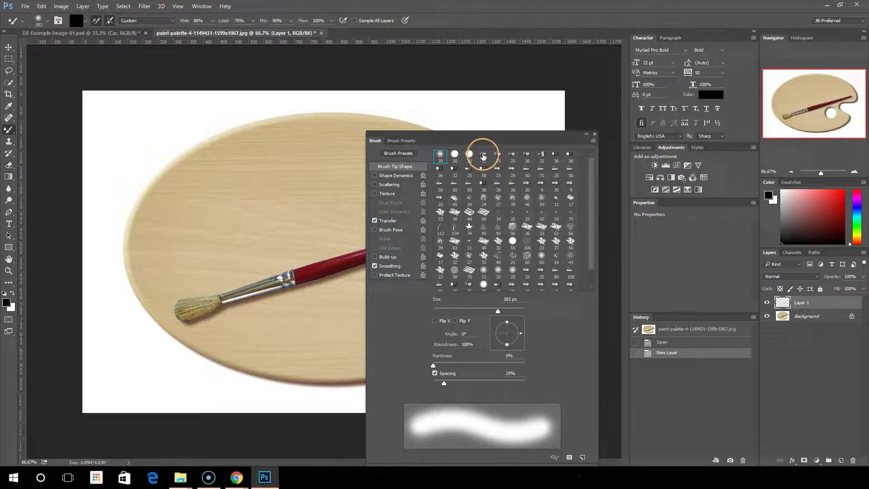
{"action": "left_click", "coordinate": [484, 157]}
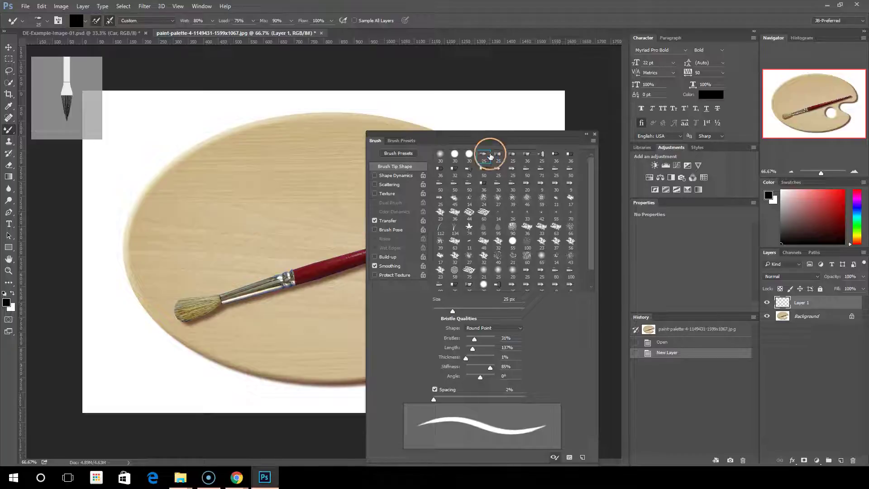
{"action": "left_click", "coordinate": [594, 134]}
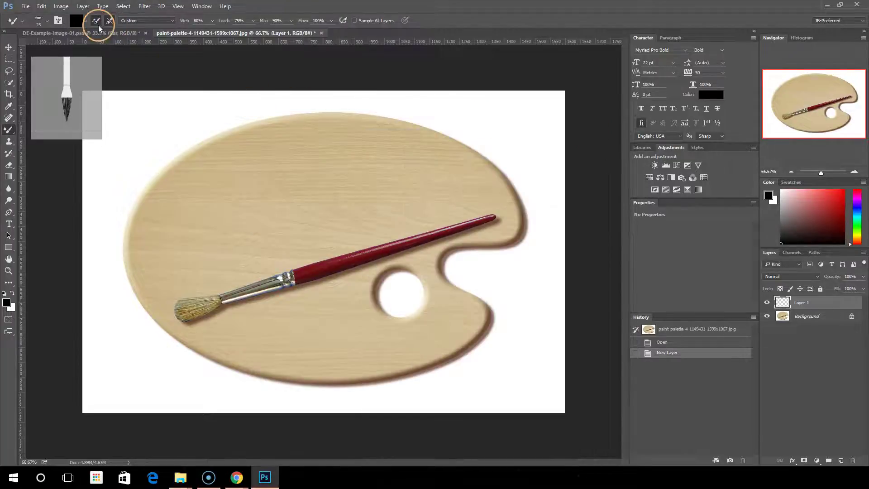
- Set the mixer brush's load color to a bright red
{"action": "left_click", "coordinate": [73, 20]}
{"action": "left_click_drag", "start_coordinate": [115, 30], "coordinate": [467, 98]}
{"action": "left_click", "coordinate": [564, 75]}
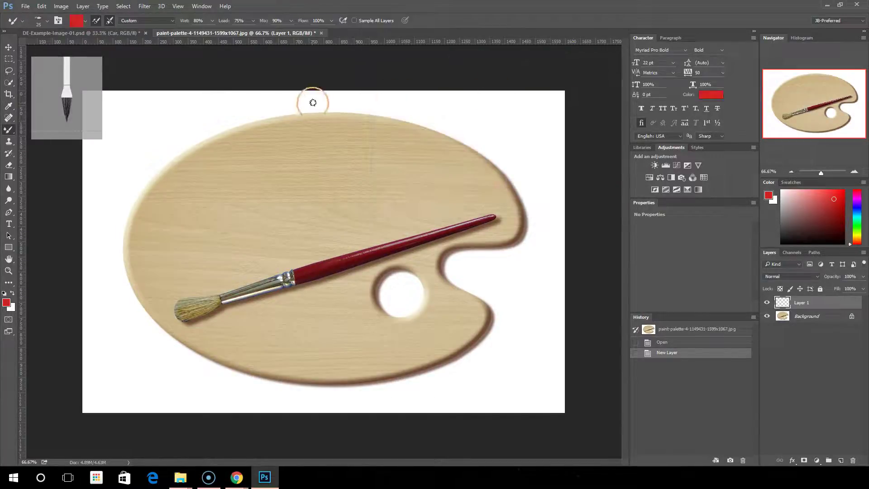
- Examine the mixer brush options for cleaning and loading the brush after each stroke
{"action": "left_click", "coordinate": [108, 22]}
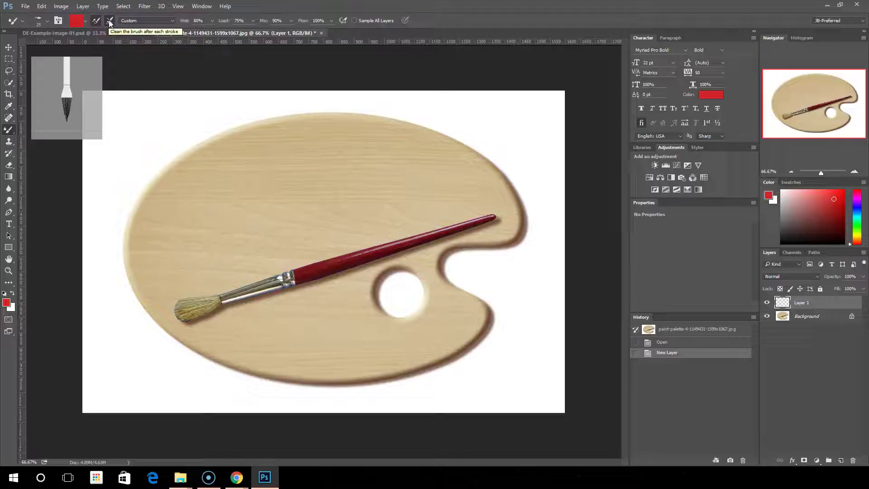
{"action": "left_click", "coordinate": [101, 22]}
{"action": "left_click", "coordinate": [98, 22]}
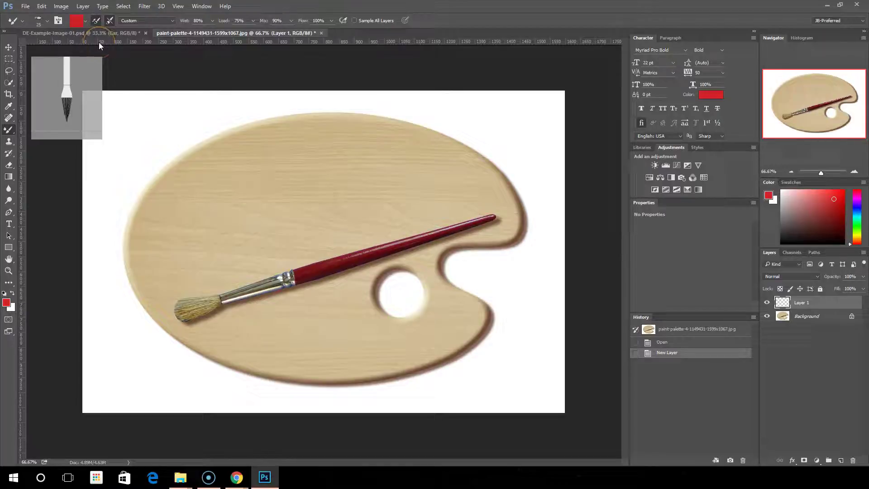
- Apply the Wet blending preset to the mixer brush
{"action": "left_click", "coordinate": [109, 21]}
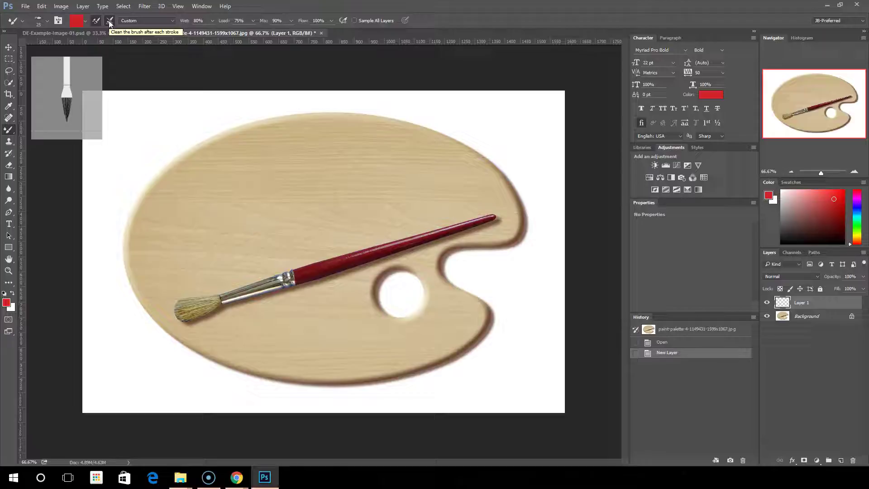
{"action": "left_click", "coordinate": [104, 34]}
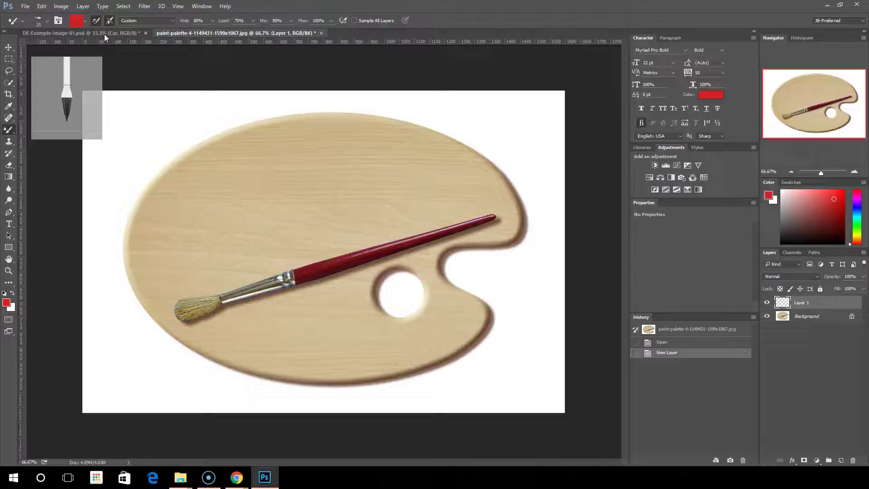
{"action": "left_click", "coordinate": [138, 20]}
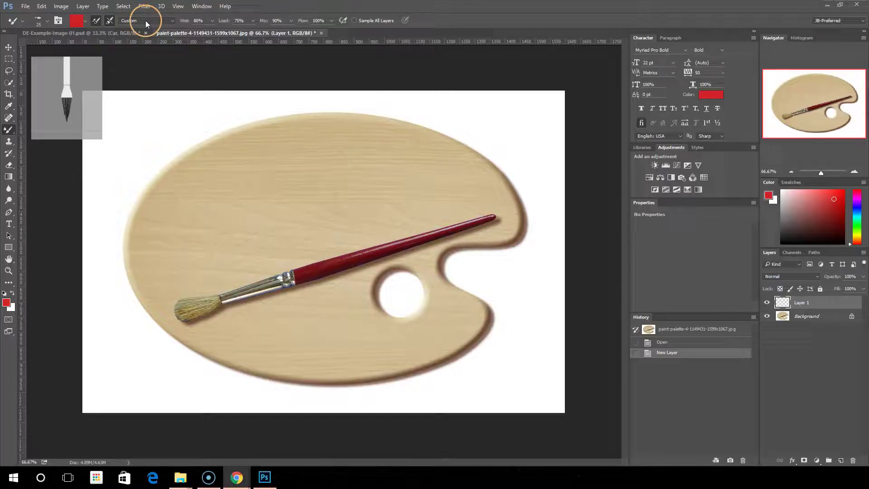
{"action": "left_click", "coordinate": [173, 21]}
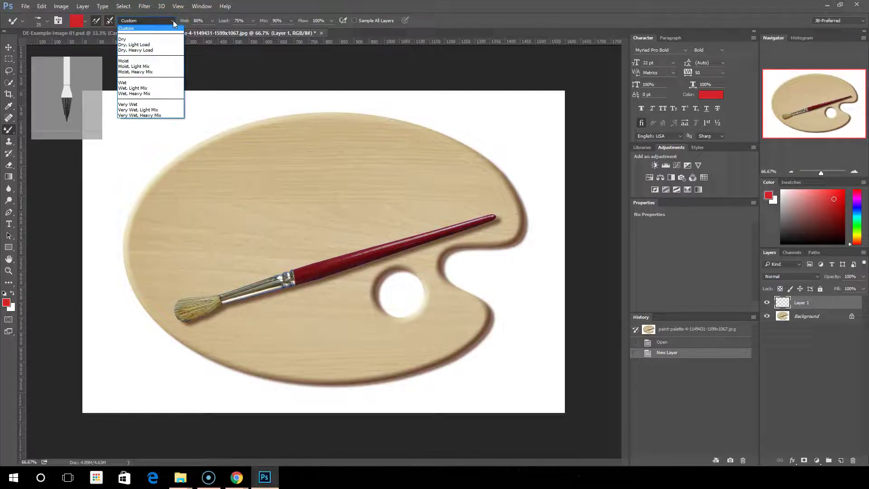
{"action": "left_click_drag", "start_coordinate": [171, 24], "coordinate": [143, 85]}
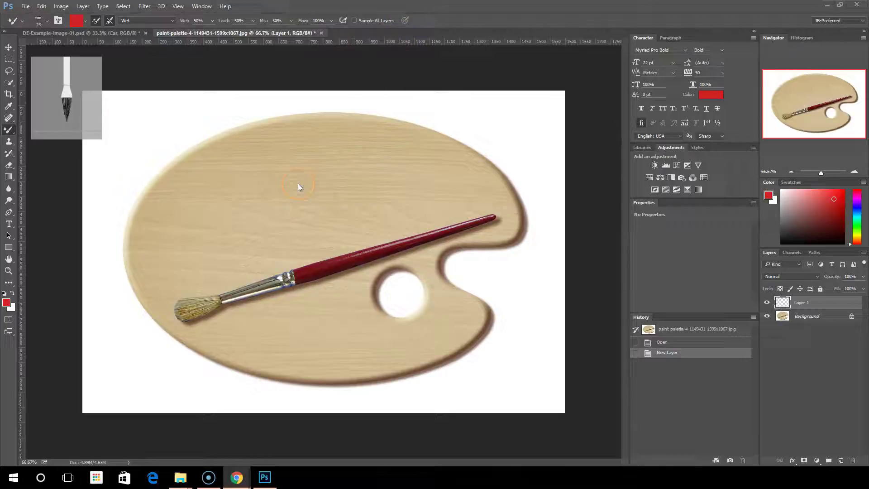
{"action": "left_click", "coordinate": [253, 13]}
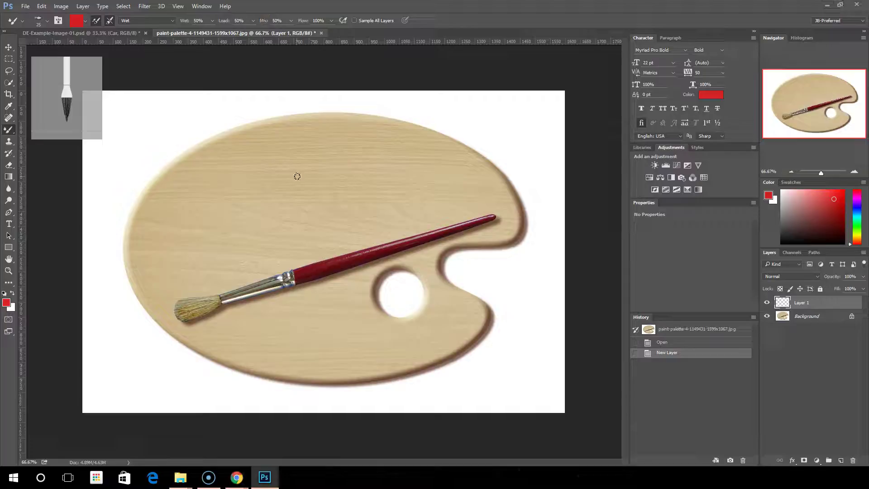
- Enlarge the mixer brush to 90 px and paint a solid red blob on the upper part of the palette
{"action": "right_click", "coordinate": [338, 154]}
{"action": "left_click", "coordinate": [417, 178]}
{"action": "mouse_move", "coordinate": [313, 138]}
{"action": "left_mouse_down"}
{"action": "mouse_move", "coordinate": [293, 159]}
{"action": "mouse_move", "coordinate": [321, 147]}
{"action": "mouse_move", "coordinate": [299, 164]}
{"action": "mouse_move", "coordinate": [312, 134]}
{"action": "mouse_move", "coordinate": [300, 156]}
{"action": "mouse_move", "coordinate": [319, 136]}
{"action": "mouse_move", "coordinate": [295, 151]}
{"action": "mouse_move", "coordinate": [327, 143]}
{"action": "mouse_move", "coordinate": [292, 151]}
{"action": "mouse_move", "coordinate": [342, 150]}
{"action": "mouse_move", "coordinate": [316, 152]}
{"action": "left_mouse_up"}
{"action": "right_click", "coordinate": [317, 152]}
{"action": "left_click_drag", "start_coordinate": [401, 176], "coordinate": [409, 175]}
{"action": "left_click", "coordinate": [405, 163]}
{"action": "type", "text": "90"}
{"action": "key", "text": "Return"}
{"action": "mouse_move", "coordinate": [310, 145]}
{"action": "left_mouse_down"}
{"action": "mouse_move", "coordinate": [340, 143]}
{"action": "mouse_move", "coordinate": [313, 144]}
{"action": "mouse_move", "coordinate": [328, 146]}
{"action": "mouse_move", "coordinate": [315, 174]}
{"action": "mouse_move", "coordinate": [316, 141]}
{"action": "mouse_move", "coordinate": [332, 145]}
{"action": "mouse_move", "coordinate": [283, 158]}
{"action": "mouse_move", "coordinate": [304, 148]}
{"action": "left_mouse_up"}
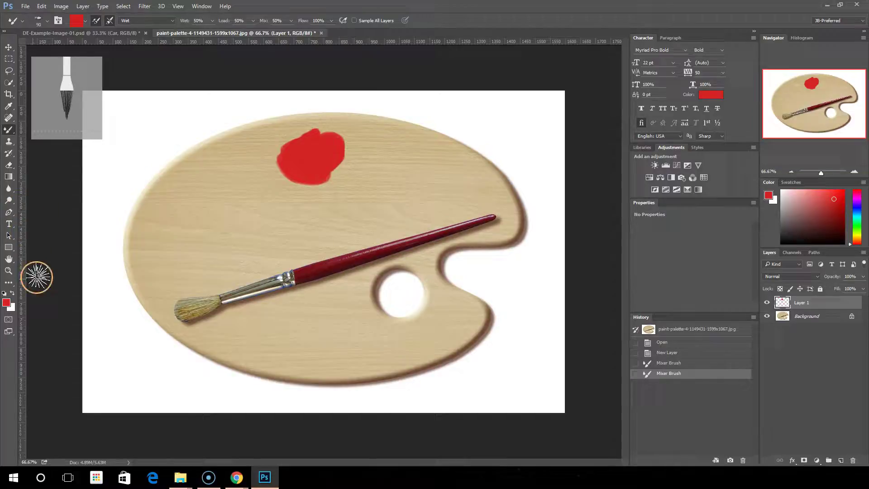
- Set the mixer brush's load color to blue 1e23d2 and paint a blue blob left of the red one
{"action": "left_click", "coordinate": [76, 21]}
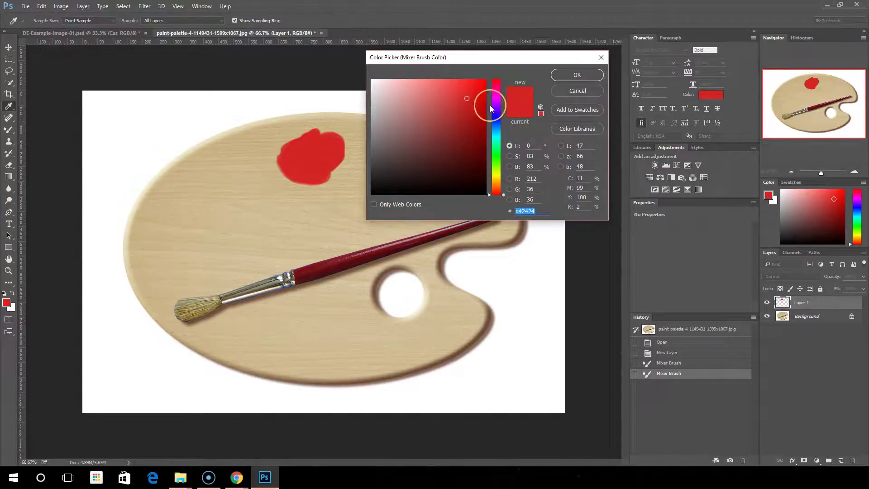
{"action": "left_click", "coordinate": [498, 119]}
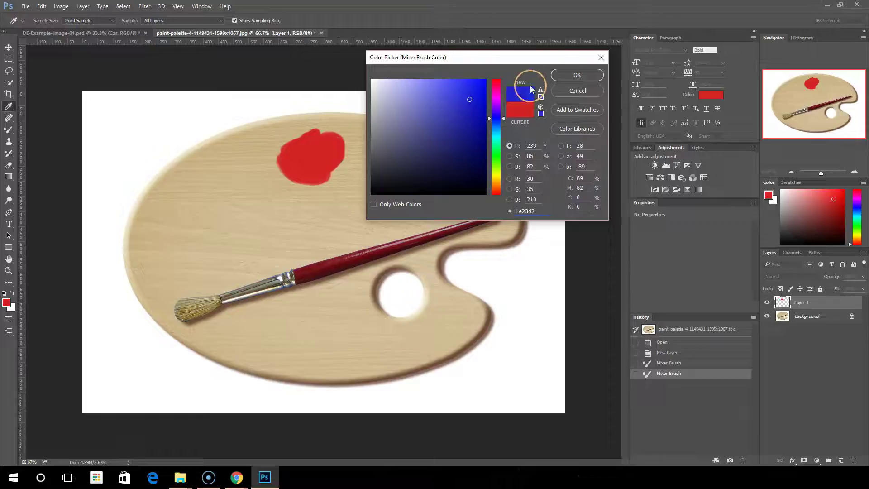
{"action": "left_click", "coordinate": [576, 74]}
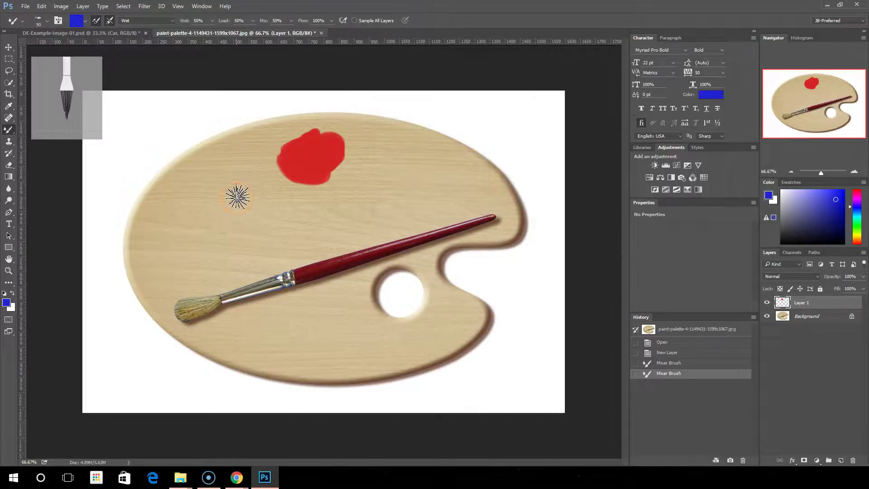
{"action": "mouse_move", "coordinate": [217, 181]}
{"action": "left_mouse_down"}
{"action": "mouse_move", "coordinate": [235, 183]}
{"action": "mouse_move", "coordinate": [206, 181]}
{"action": "mouse_move", "coordinate": [227, 202]}
{"action": "mouse_move", "coordinate": [216, 192]}
{"action": "mouse_move", "coordinate": [236, 186]}
{"action": "mouse_move", "coordinate": [197, 172]}
{"action": "mouse_move", "coordinate": [202, 195]}
{"action": "mouse_move", "coordinate": [219, 184]}
{"action": "left_mouse_up"}
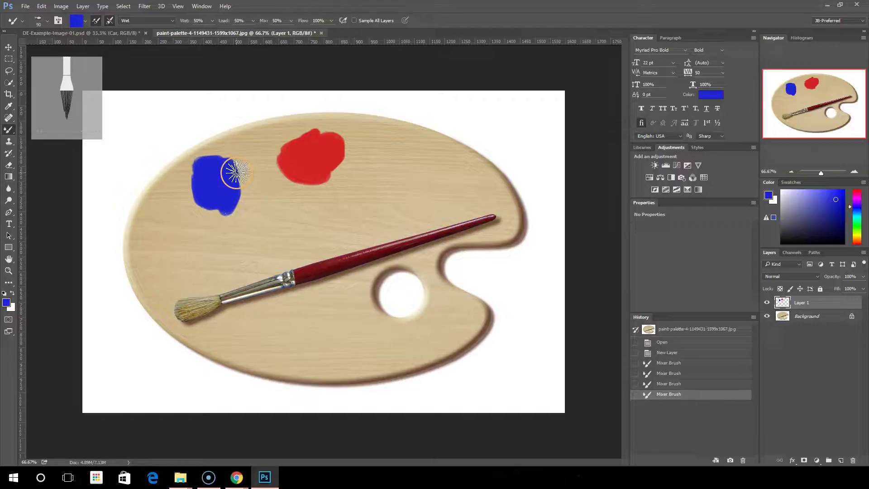
- Blend blue into the right side of the red blob and add a small blue dab left of the blue blob
{"action": "mouse_move", "coordinate": [336, 137]}
{"action": "left_mouse_down"}
{"action": "mouse_move", "coordinate": [341, 153]}
{"action": "mouse_move", "coordinate": [321, 144]}
{"action": "mouse_move", "coordinate": [329, 170]}
{"action": "left_mouse_up"}
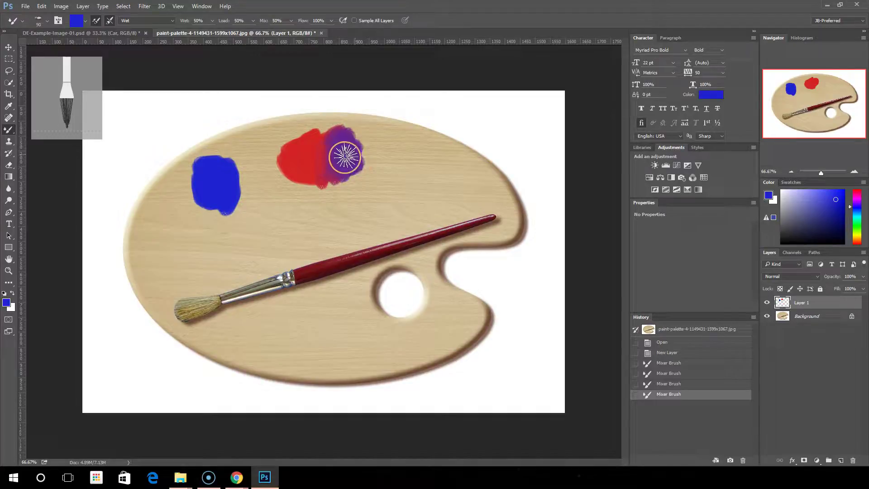
{"action": "mouse_move", "coordinate": [348, 153]}
{"action": "left_mouse_down"}
{"action": "mouse_move", "coordinate": [354, 160]}
{"action": "mouse_move", "coordinate": [328, 137]}
{"action": "mouse_move", "coordinate": [345, 169]}
{"action": "mouse_move", "coordinate": [324, 155]}
{"action": "mouse_move", "coordinate": [345, 141]}
{"action": "left_mouse_up"}
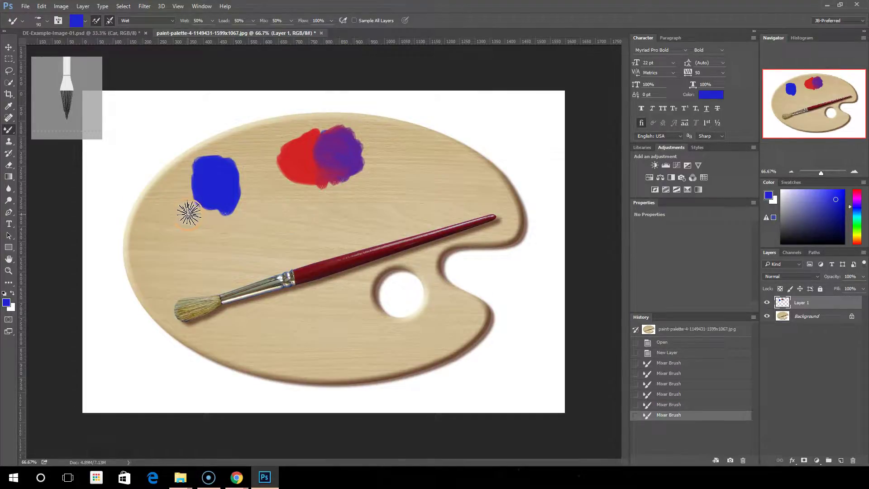
{"action": "mouse_move", "coordinate": [337, 162]}
{"action": "left_mouse_down"}
{"action": "mouse_move", "coordinate": [343, 111]}
{"action": "mouse_move", "coordinate": [354, 152]}
{"action": "mouse_move", "coordinate": [331, 144]}
{"action": "left_mouse_up"}
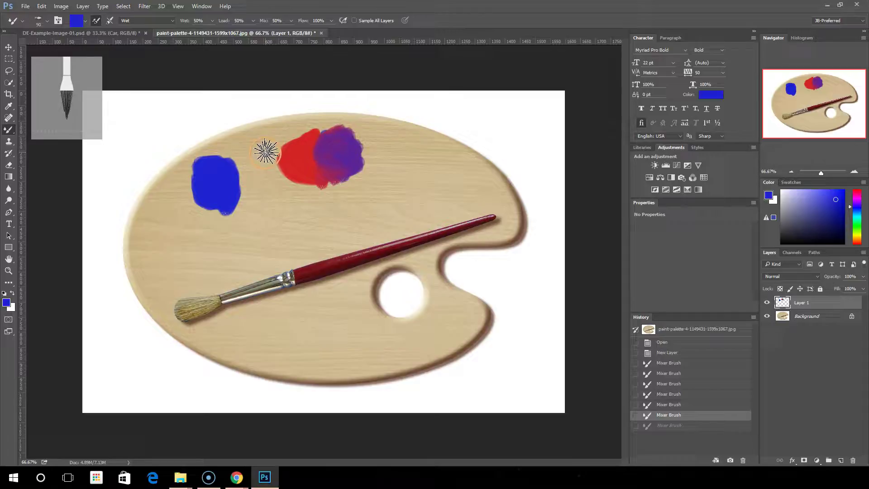
{"action": "left_click_drag", "start_coordinate": [178, 201], "coordinate": [172, 201]}
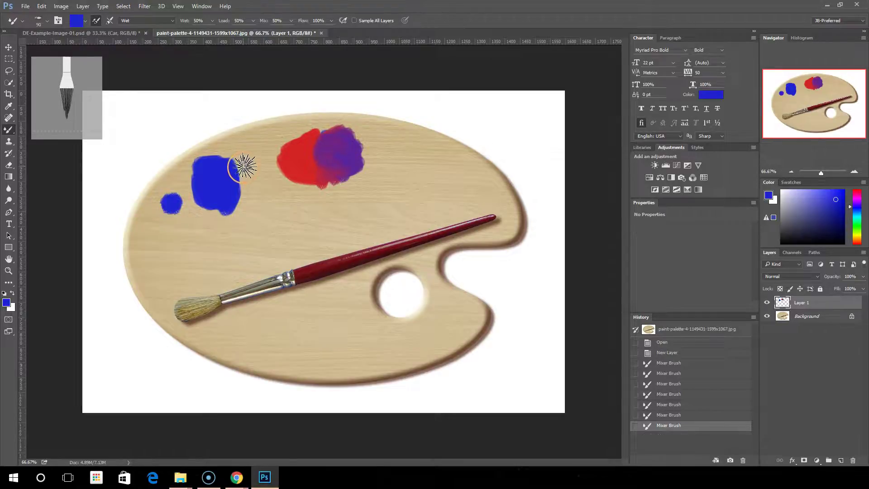
{"action": "left_click_drag", "start_coordinate": [217, 190], "coordinate": [216, 193]}
{"action": "mouse_move", "coordinate": [311, 156]}
{"action": "left_mouse_down"}
{"action": "mouse_move", "coordinate": [299, 161]}
{"action": "mouse_move", "coordinate": [334, 161]}
{"action": "mouse_move", "coordinate": [334, 152]}
{"action": "mouse_move", "coordinate": [338, 166]}
{"action": "left_mouse_up"}
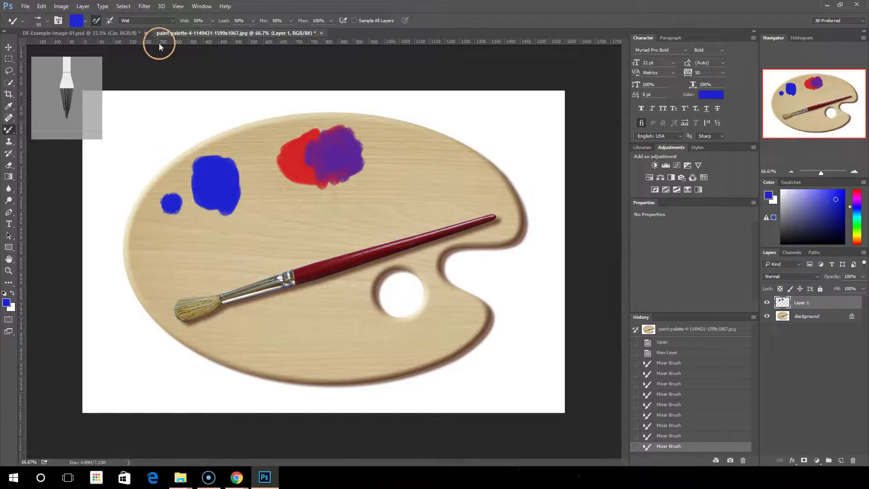
- Pick up purple from the mixed paint without cleaning between strokes and paint purple blobs to its right and below it
{"action": "left_click", "coordinate": [109, 20]}
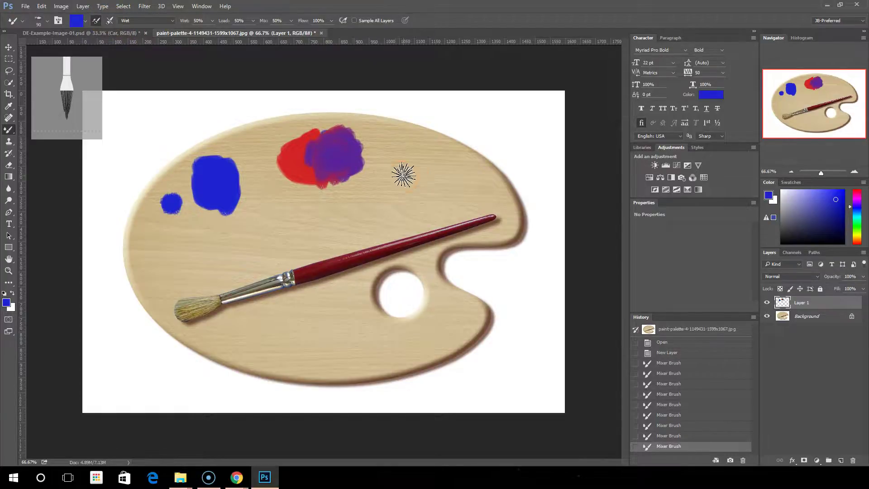
{"action": "left_click", "coordinate": [339, 157]}
{"action": "mouse_move", "coordinate": [419, 171]}
{"action": "left_mouse_down"}
{"action": "mouse_move", "coordinate": [414, 159]}
{"action": "mouse_move", "coordinate": [410, 166]}
{"action": "mouse_move", "coordinate": [331, 151]}
{"action": "left_mouse_up"}
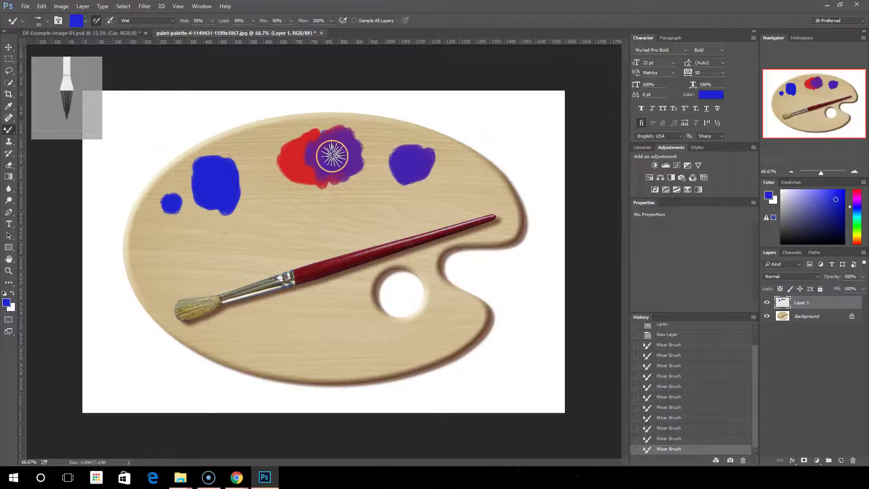
{"action": "left_click_drag", "start_coordinate": [422, 163], "coordinate": [408, 166]}
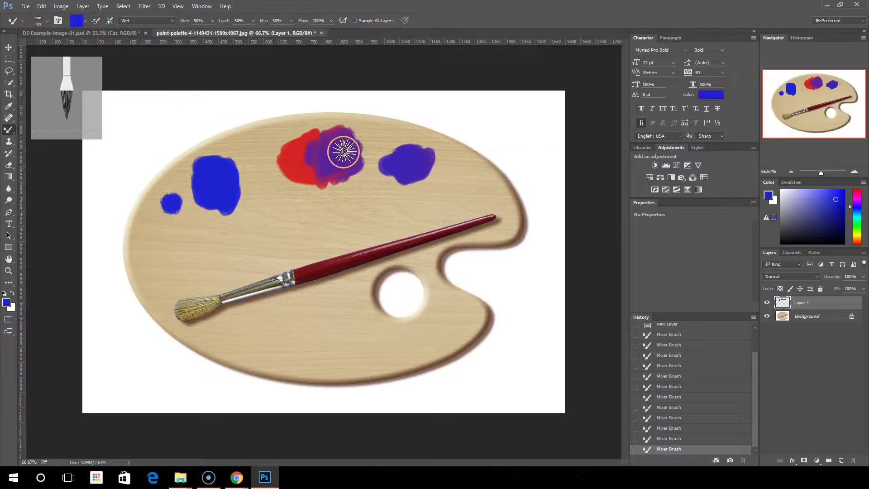
{"action": "mouse_move", "coordinate": [332, 169]}
{"action": "left_mouse_down"}
{"action": "mouse_move", "coordinate": [343, 147]}
{"action": "mouse_move", "coordinate": [320, 146]}
{"action": "mouse_move", "coordinate": [326, 172]}
{"action": "mouse_move", "coordinate": [334, 161]}
{"action": "mouse_move", "coordinate": [326, 150]}
{"action": "mouse_move", "coordinate": [299, 152]}
{"action": "mouse_move", "coordinate": [306, 149]}
{"action": "mouse_move", "coordinate": [310, 181]}
{"action": "mouse_move", "coordinate": [316, 139]}
{"action": "mouse_move", "coordinate": [299, 125]}
{"action": "mouse_move", "coordinate": [306, 134]}
{"action": "mouse_move", "coordinate": [325, 125]}
{"action": "mouse_move", "coordinate": [343, 143]}
{"action": "mouse_move", "coordinate": [327, 158]}
{"action": "mouse_move", "coordinate": [342, 179]}
{"action": "mouse_move", "coordinate": [328, 152]}
{"action": "mouse_move", "coordinate": [322, 169]}
{"action": "left_mouse_up"}
{"action": "mouse_move", "coordinate": [288, 228]}
{"action": "left_mouse_down"}
{"action": "mouse_move", "coordinate": [307, 213]}
{"action": "mouse_move", "coordinate": [287, 223]}
{"action": "mouse_move", "coordinate": [312, 202]}
{"action": "mouse_move", "coordinate": [320, 178]}
{"action": "mouse_move", "coordinate": [297, 170]}
{"action": "mouse_move", "coordinate": [330, 146]}
{"action": "mouse_move", "coordinate": [337, 156]}
{"action": "left_mouse_up"}
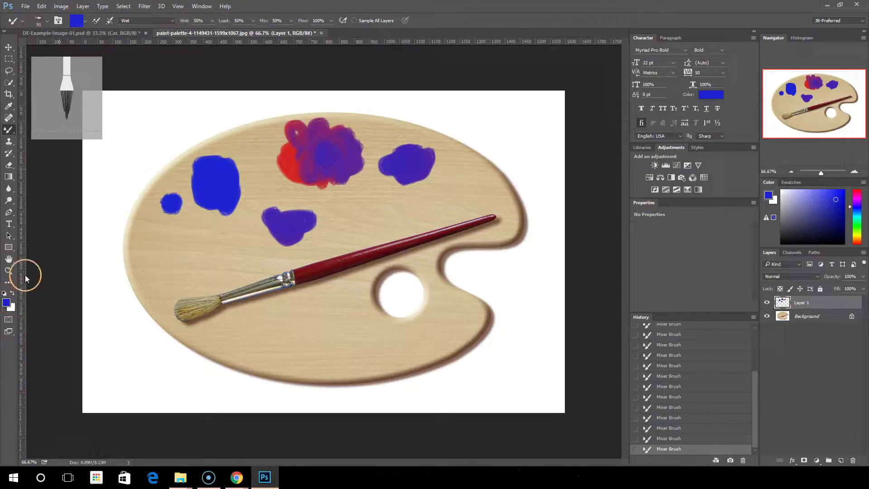
- Set the mixer brush's load color to a bright yellow
{"action": "left_click", "coordinate": [76, 20]}
{"action": "left_click_drag", "start_coordinate": [496, 158], "coordinate": [496, 173]}
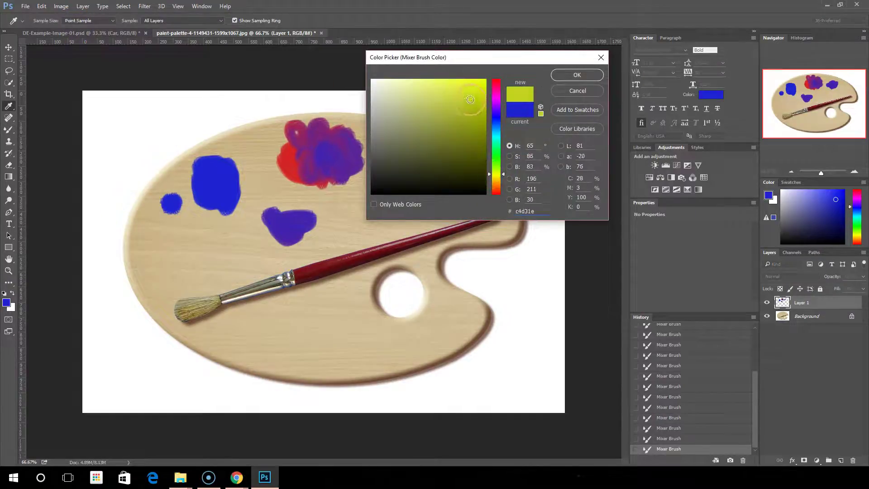
{"action": "left_click", "coordinate": [475, 88]}
{"action": "left_click", "coordinate": [577, 75]}
- Paint a yellow blob near the palette's left edge and mix yellow into the blue blob to paint a green dab
{"action": "mouse_move", "coordinate": [157, 262]}
{"action": "left_mouse_down"}
{"action": "mouse_move", "coordinate": [149, 255]}
{"action": "mouse_move", "coordinate": [171, 264]}
{"action": "mouse_move", "coordinate": [161, 256]}
{"action": "mouse_move", "coordinate": [169, 243]}
{"action": "left_mouse_up"}
{"action": "left_click_drag", "start_coordinate": [223, 201], "coordinate": [218, 202]}
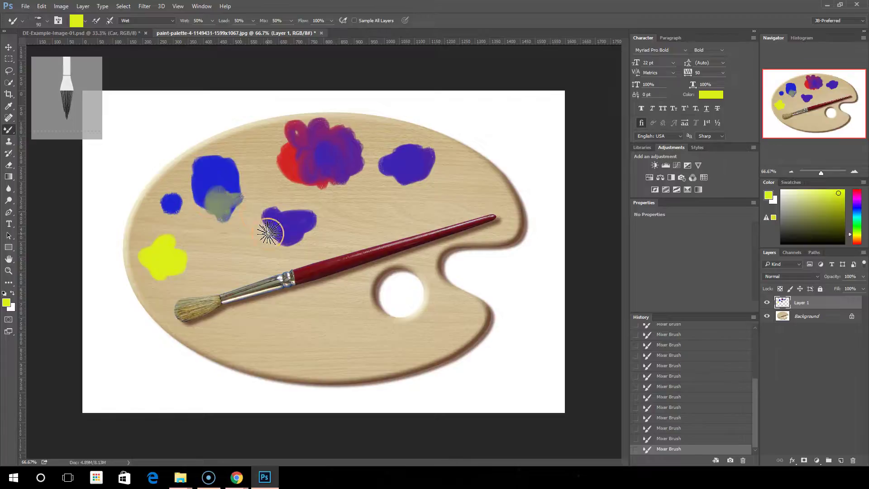
{"action": "mouse_move", "coordinate": [229, 261]}
{"action": "left_mouse_down"}
{"action": "mouse_move", "coordinate": [235, 252]}
{"action": "mouse_move", "coordinate": [229, 277]}
{"action": "left_mouse_up"}
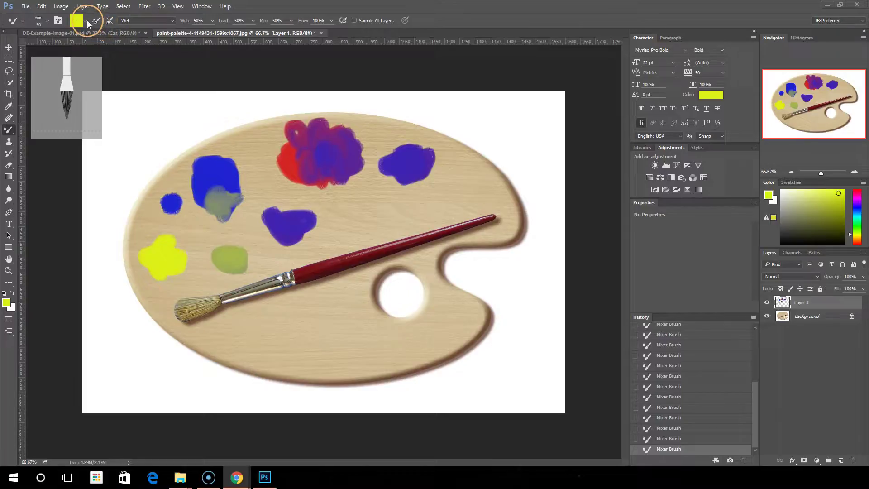
- Clean the brush, reload it with blue 1d16b4, and paint a small blob above the paintbrush handle
{"action": "left_click", "coordinate": [85, 23]}
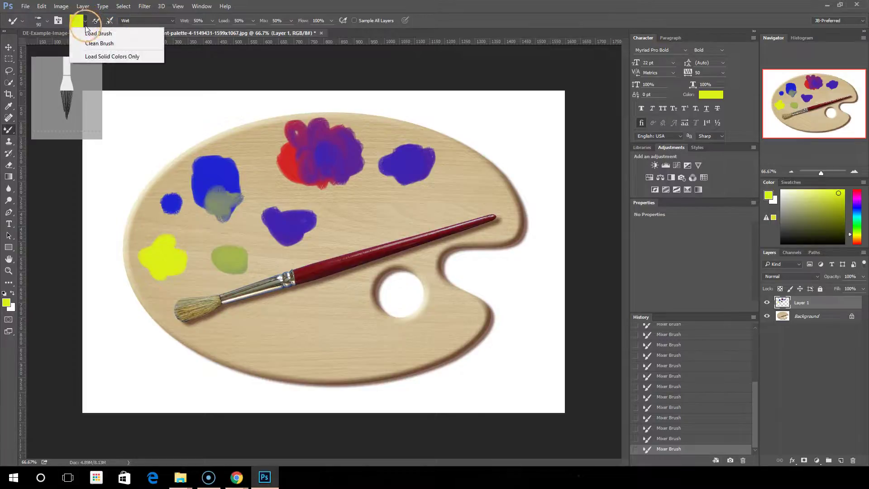
{"action": "left_click", "coordinate": [108, 44]}
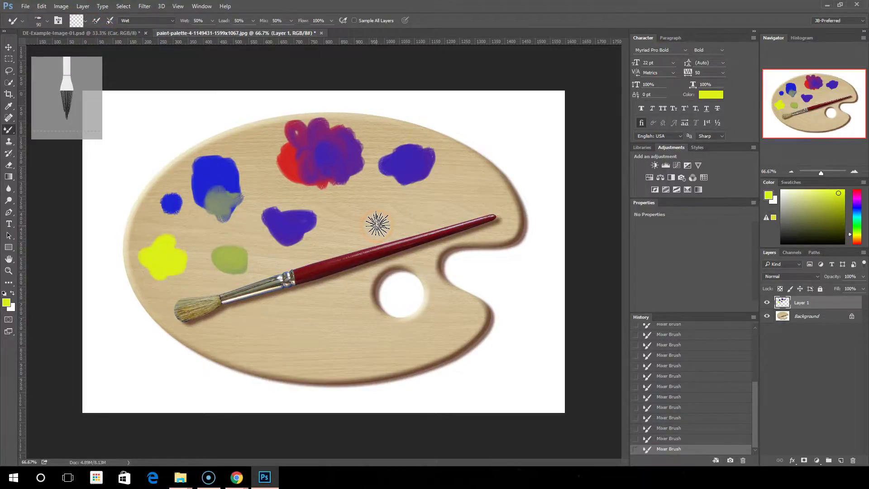
{"action": "left_click", "coordinate": [76, 21]}
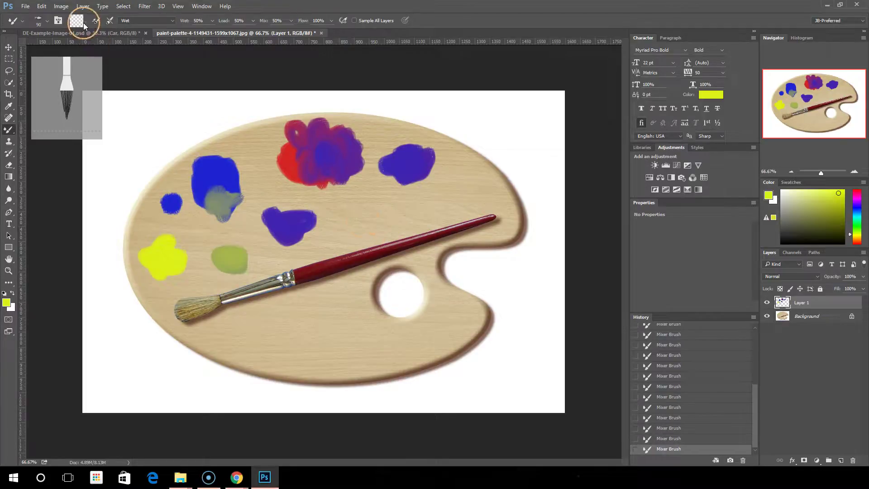
{"action": "left_click", "coordinate": [455, 109]}
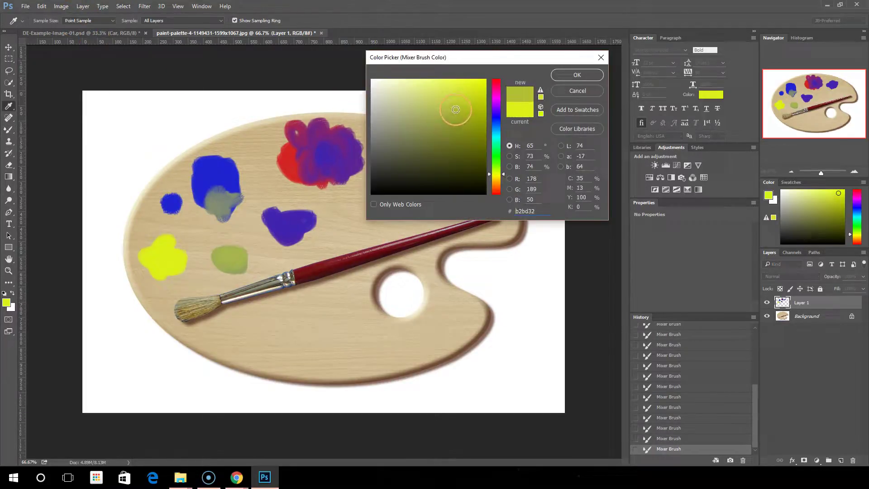
{"action": "left_click_drag", "start_coordinate": [507, 109], "coordinate": [495, 116]}
{"action": "left_click", "coordinate": [471, 113]}
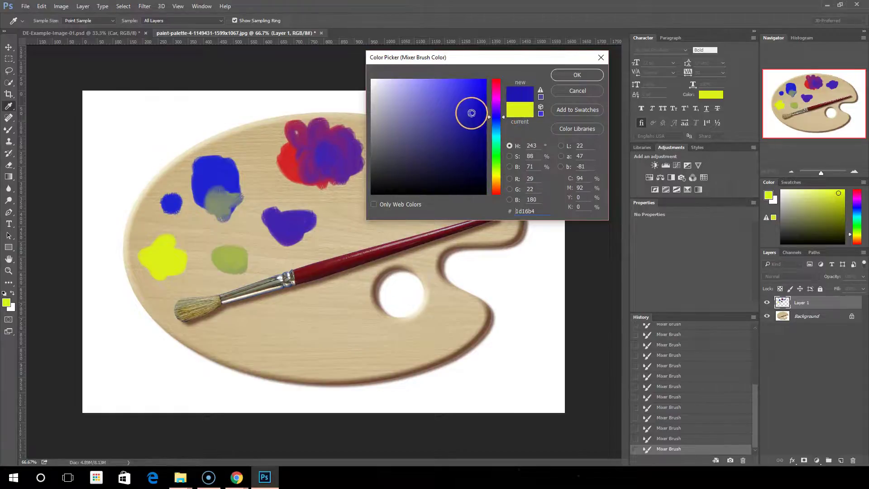
{"action": "left_click", "coordinate": [561, 79]}
{"action": "mouse_move", "coordinate": [385, 216]}
{"action": "left_mouse_down"}
{"action": "mouse_move", "coordinate": [362, 222]}
{"action": "mouse_move", "coordinate": [388, 211]}
{"action": "mouse_move", "coordinate": [372, 213]}
{"action": "left_mouse_up"}
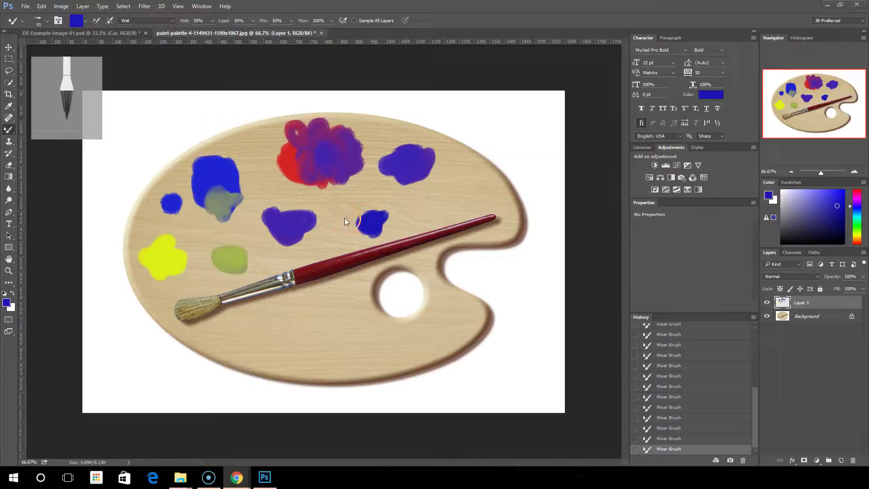
- Clean the brush, pick up purple from the mixed paint for a blob near the palette's right edge, and smear over the yellow blob
{"action": "left_click", "coordinate": [85, 21]}
{"action": "left_click", "coordinate": [98, 43]}
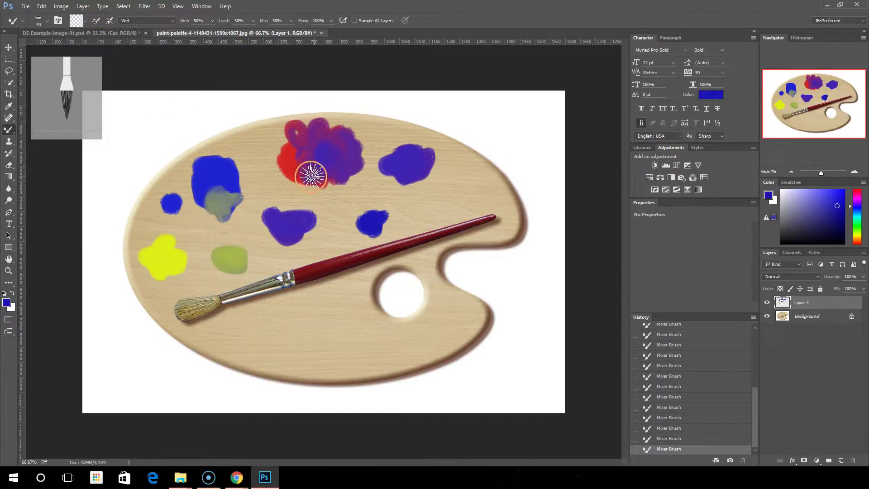
{"action": "mouse_move", "coordinate": [327, 144]}
{"action": "left_mouse_down"}
{"action": "mouse_move", "coordinate": [299, 151]}
{"action": "mouse_move", "coordinate": [325, 154]}
{"action": "mouse_move", "coordinate": [322, 142]}
{"action": "mouse_move", "coordinate": [332, 164]}
{"action": "mouse_move", "coordinate": [320, 150]}
{"action": "left_mouse_up"}
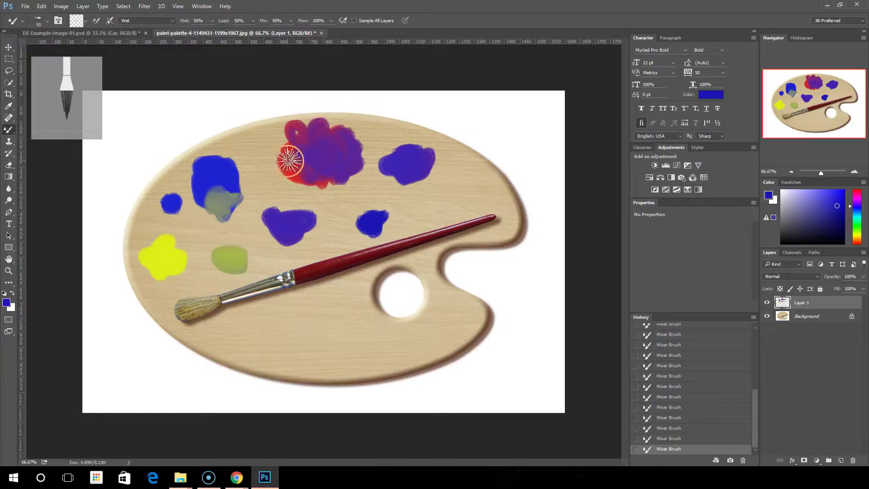
{"action": "mouse_move", "coordinate": [475, 195]}
{"action": "left_mouse_down"}
{"action": "mouse_move", "coordinate": [430, 204]}
{"action": "mouse_move", "coordinate": [455, 200]}
{"action": "mouse_move", "coordinate": [455, 208]}
{"action": "mouse_move", "coordinate": [425, 185]}
{"action": "mouse_move", "coordinate": [448, 211]}
{"action": "left_mouse_up"}
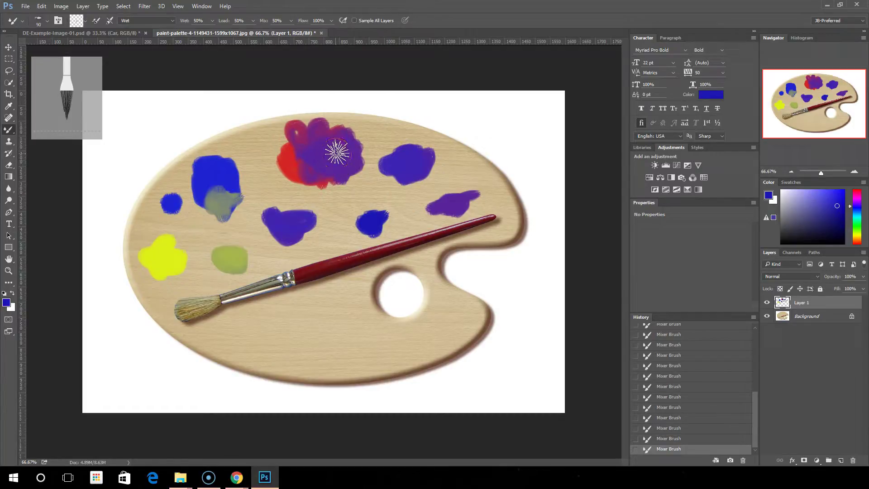
{"action": "left_click_drag", "start_coordinate": [293, 137], "coordinate": [337, 173]}
{"action": "mouse_move", "coordinate": [456, 199]}
{"action": "left_mouse_down"}
{"action": "mouse_move", "coordinate": [438, 202]}
{"action": "mouse_move", "coordinate": [466, 189]}
{"action": "mouse_move", "coordinate": [435, 199]}
{"action": "left_mouse_up"}
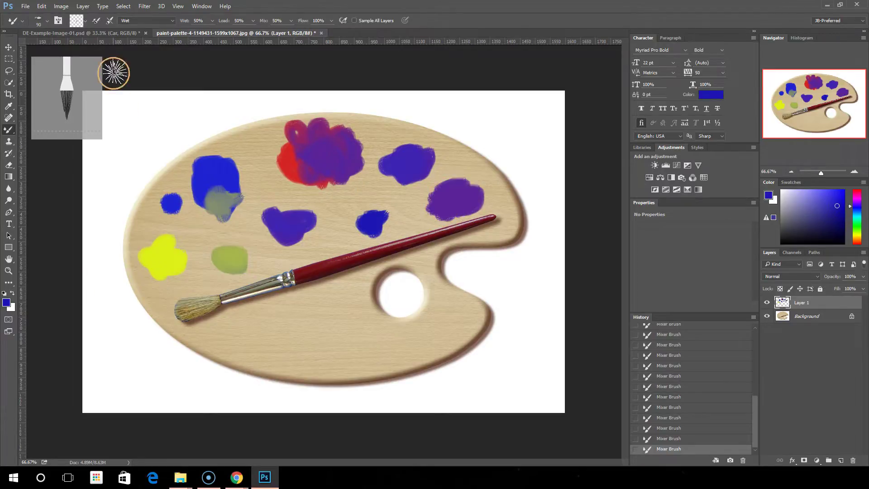
{"action": "left_click_drag", "start_coordinate": [164, 250], "coordinate": [153, 244]}
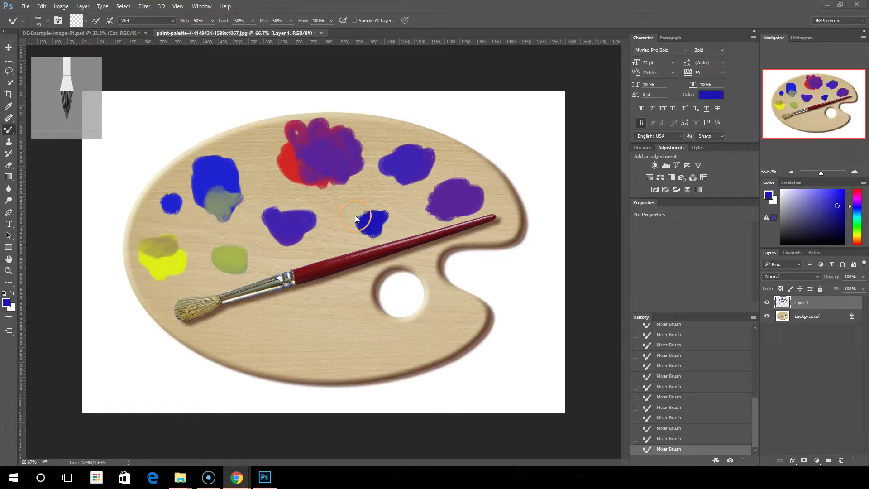
{"action": "left_click", "coordinate": [172, 21]}
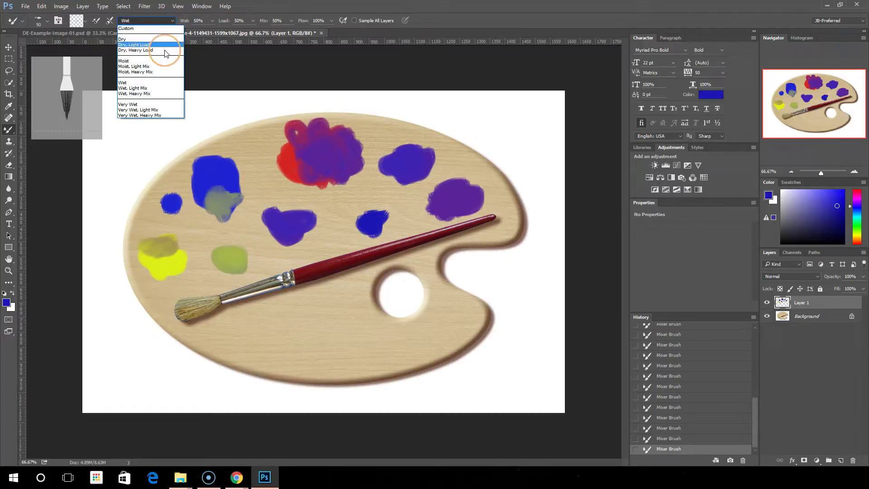
{"action": "left_click", "coordinate": [170, 19]}
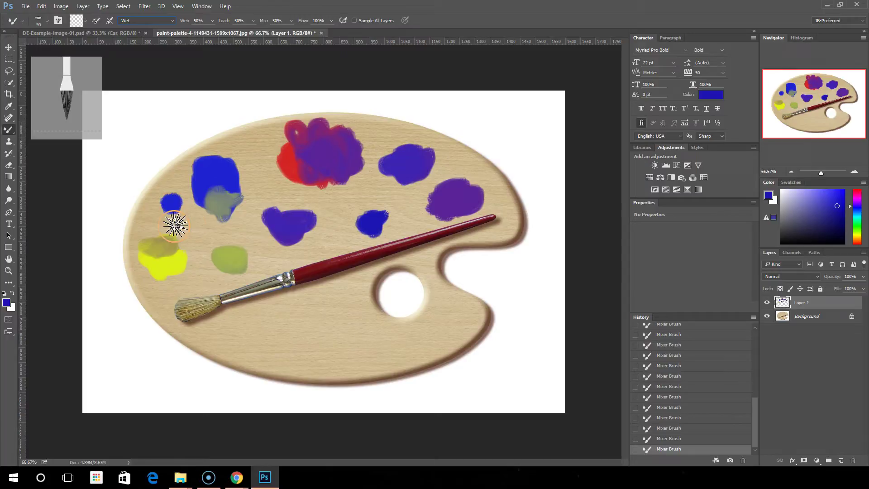
{"action": "right_click", "coordinate": [11, 130]}
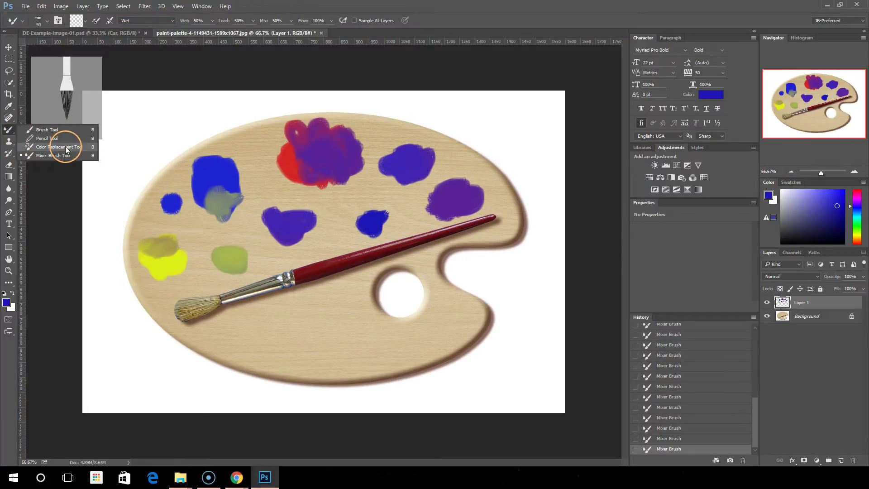